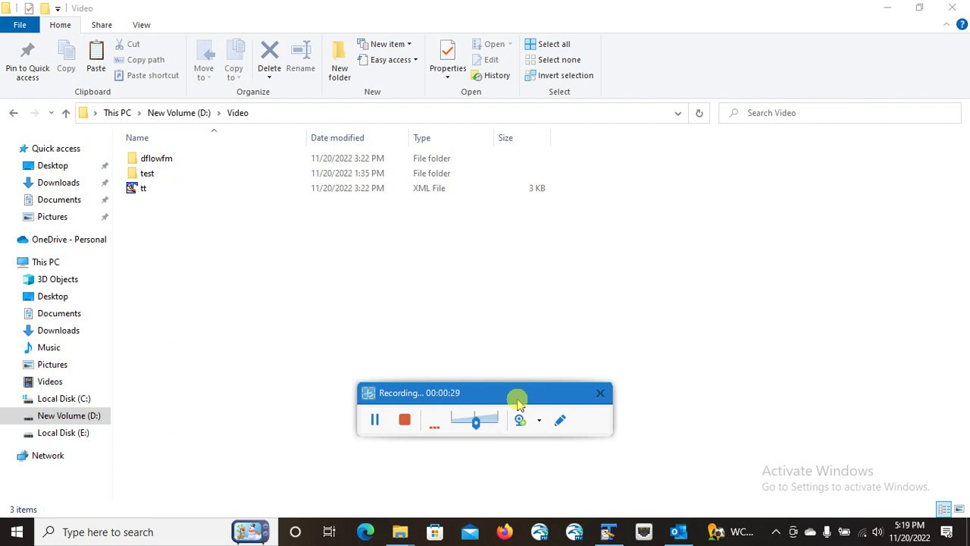
In the File Explorer window showing the dimr scripts folder, go up to the Deltares folder under Program Files.
{"action": "left_click", "coordinate": [525, 306]}
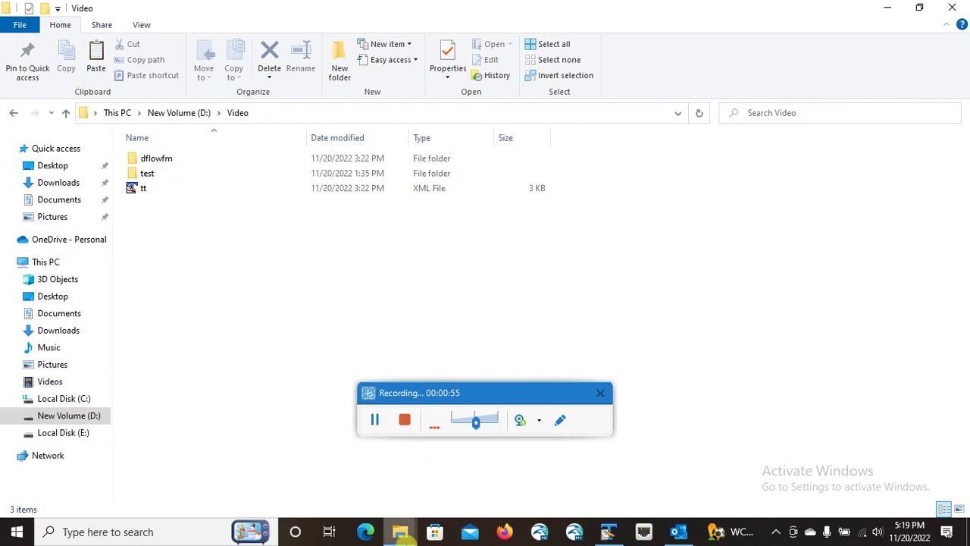
{"action": "mouse_move", "coordinate": [400, 532]}
{"action": "left_click", "coordinate": [303, 503]}
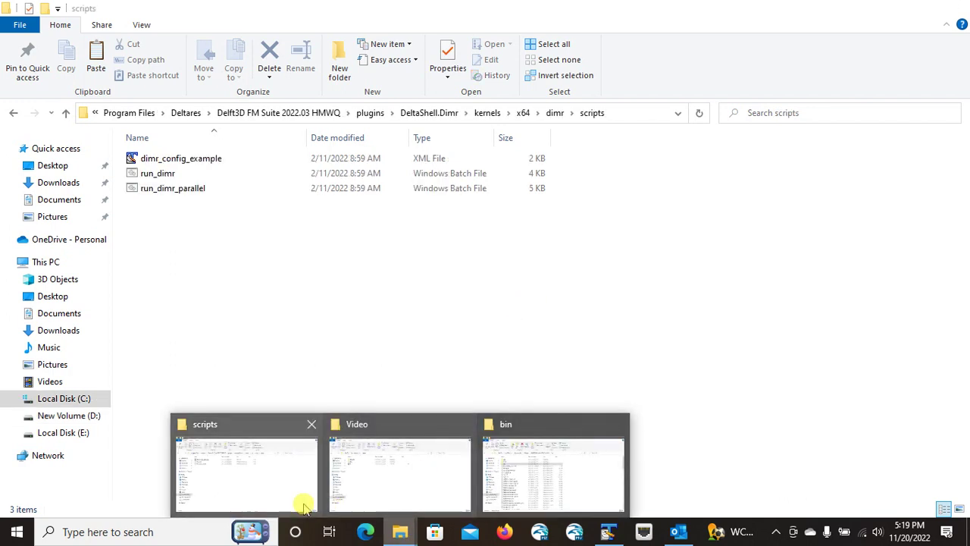
{"action": "left_click", "coordinate": [66, 114]}
{"action": "left_click", "coordinate": [66, 113]}
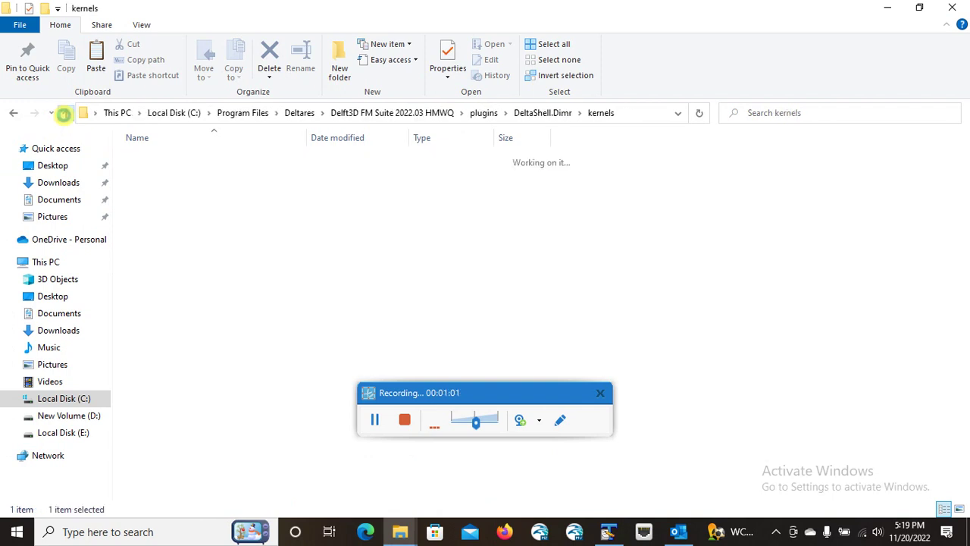
{"action": "left_click", "coordinate": [66, 114]}
{"action": "left_click", "coordinate": [66, 113]}
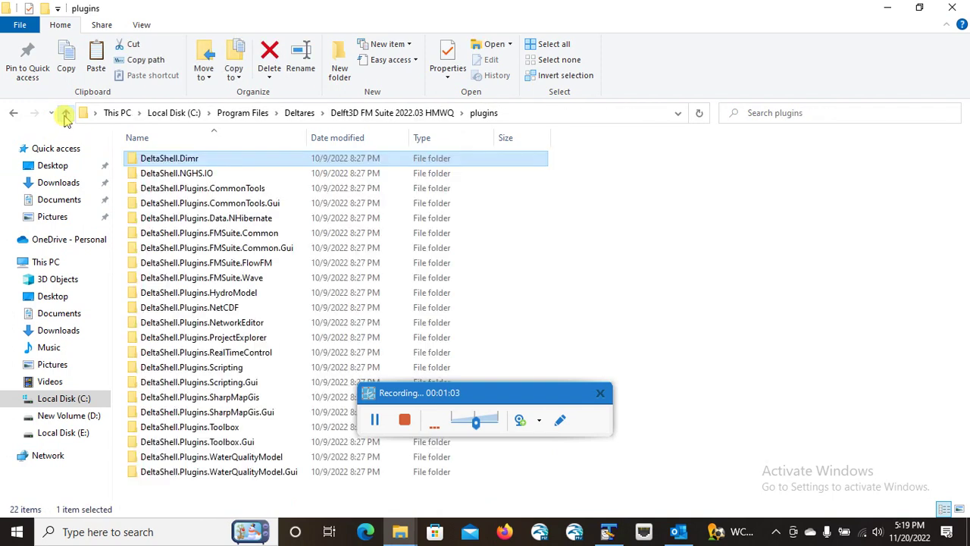
{"action": "left_click", "coordinate": [66, 114]}
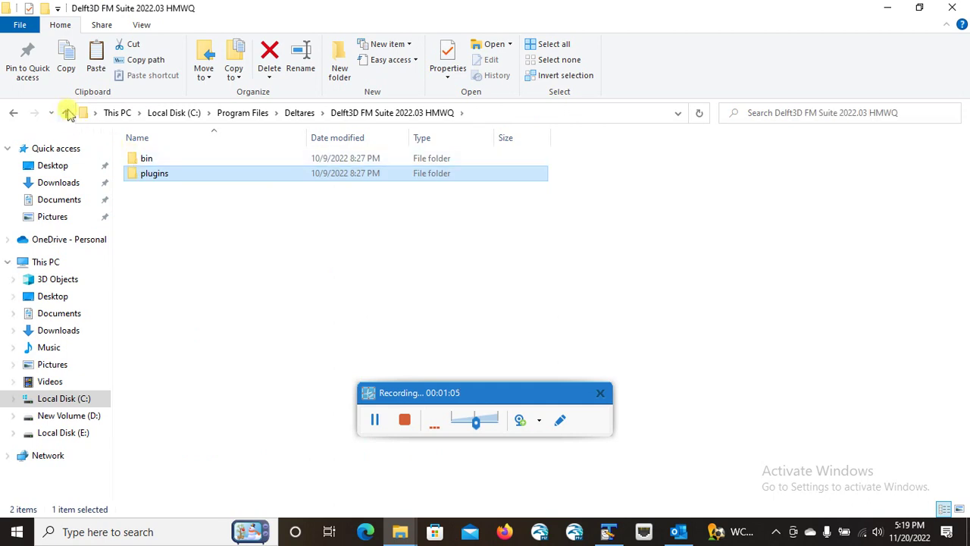
{"action": "left_click", "coordinate": [66, 113]}
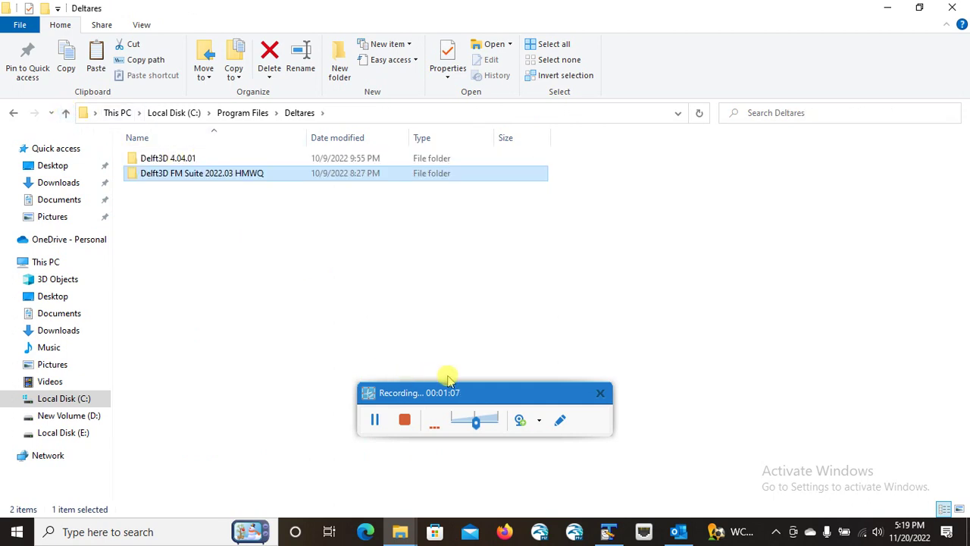
{"action": "left_click", "coordinate": [486, 392]}
{"action": "left_click_drag", "start_coordinate": [487, 393], "coordinate": [470, 10]}
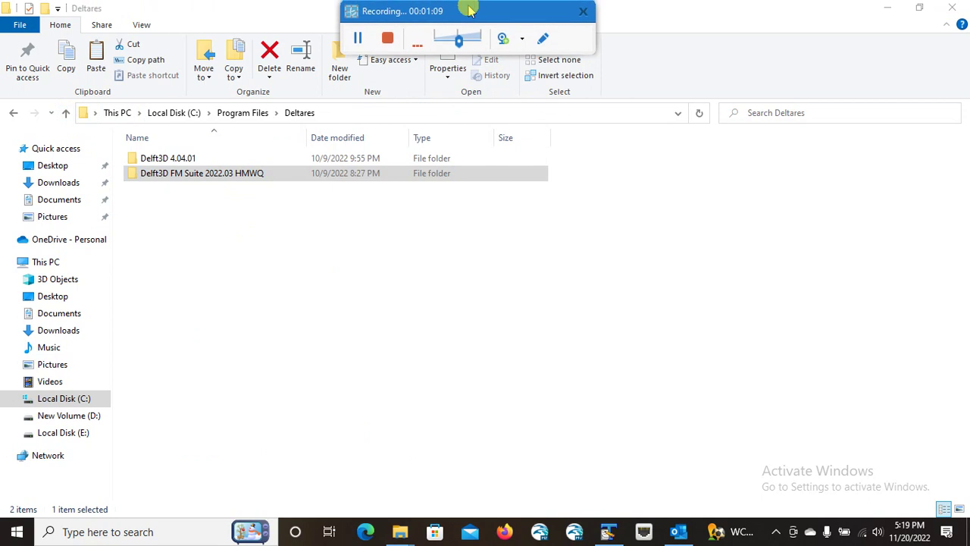
Open Delft3D FM Suite 2022.03 HMWQ\plugins\DeltaShell.Dimr\kernels, view its full path and select the x64 folder.
{"action": "double_click", "coordinate": [220, 179]}
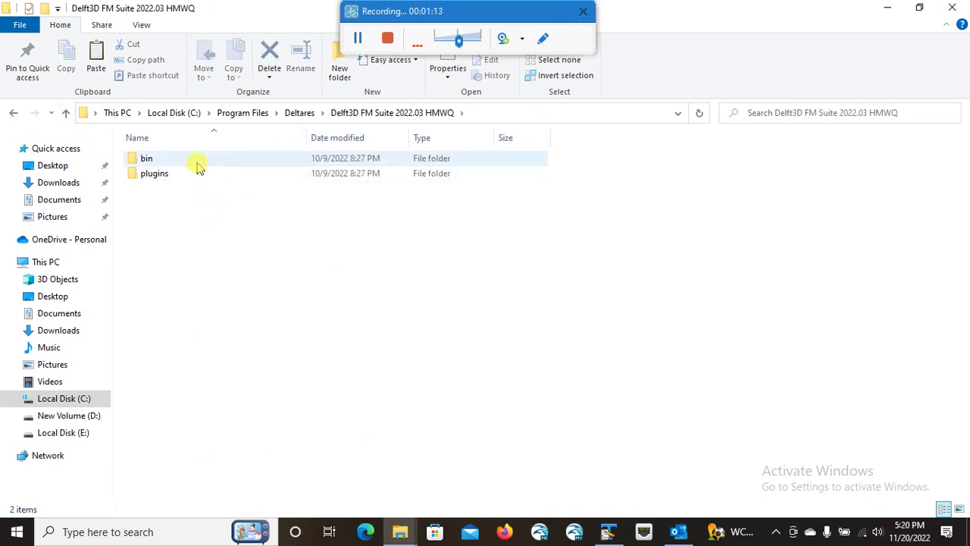
{"action": "double_click", "coordinate": [179, 185]}
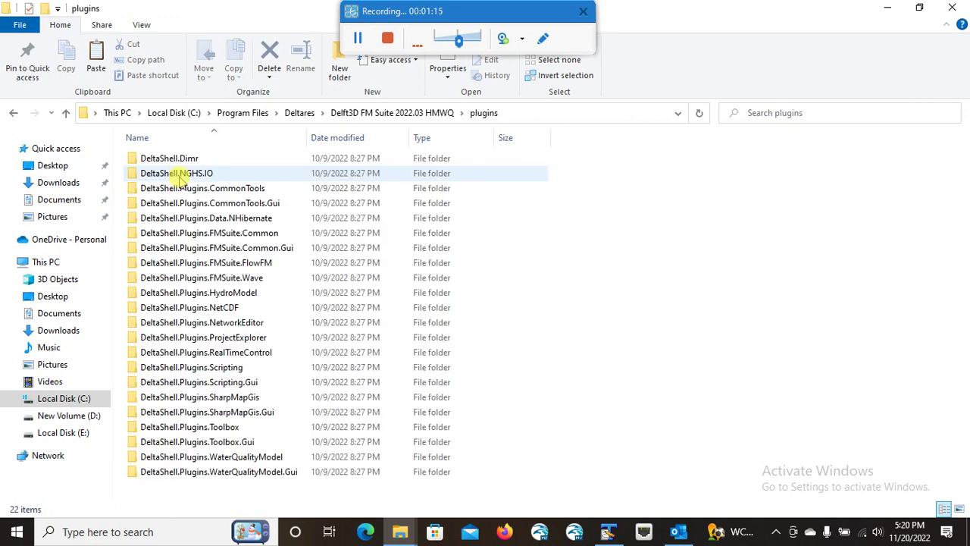
{"action": "double_click", "coordinate": [182, 161]}
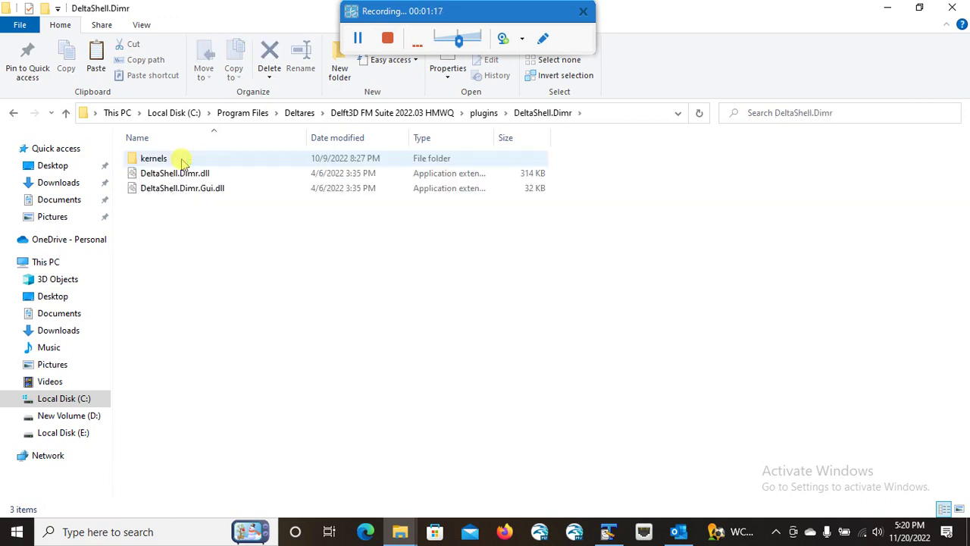
{"action": "double_click", "coordinate": [182, 161]}
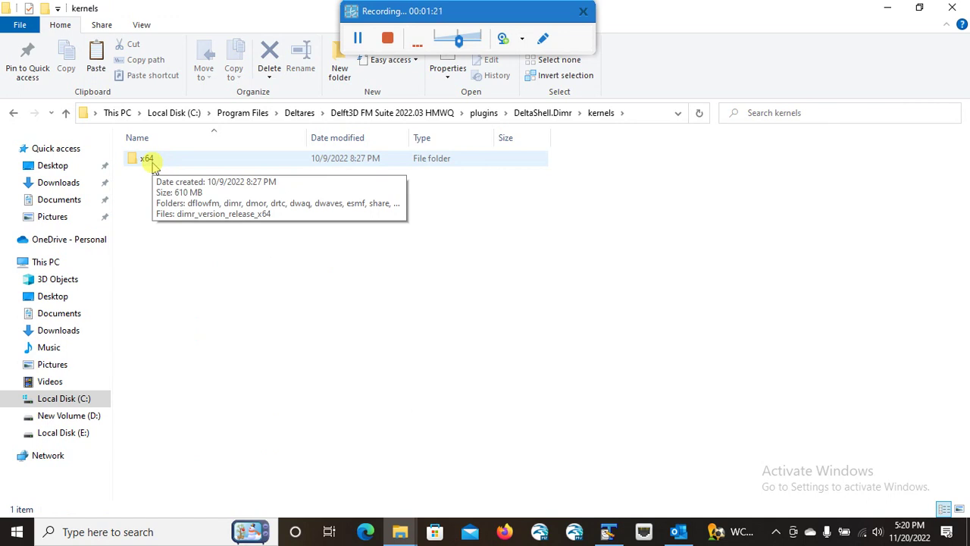
{"action": "left_click", "coordinate": [633, 113]}
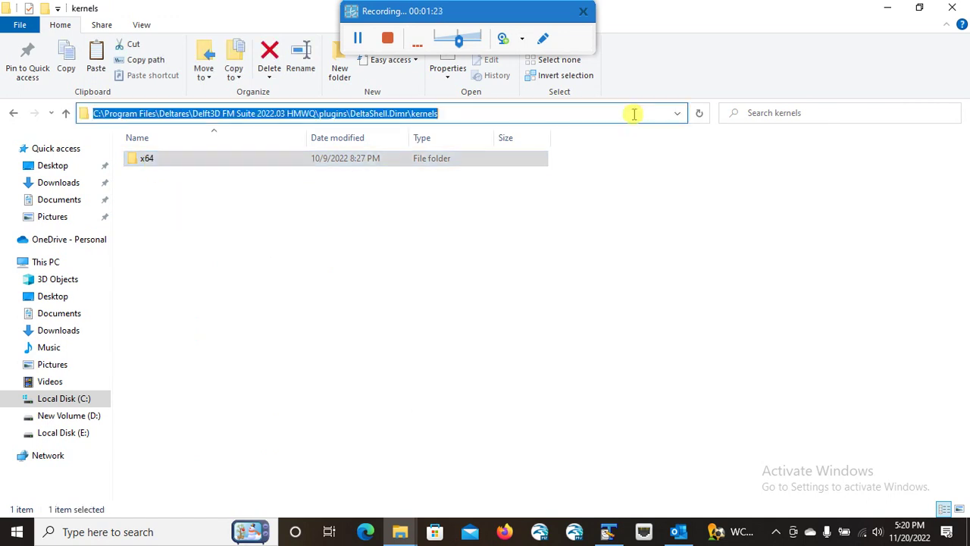
{"action": "left_click", "coordinate": [437, 194]}
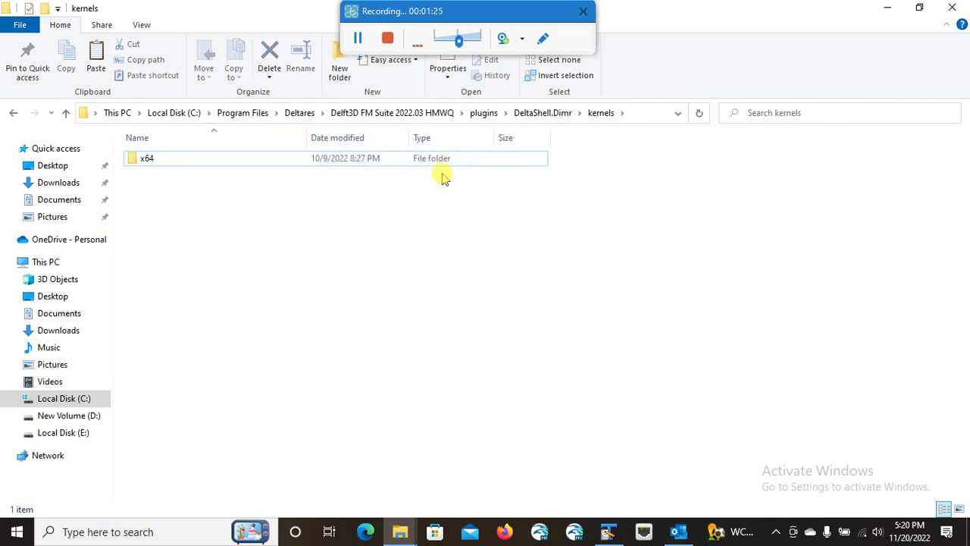
{"action": "left_click", "coordinate": [170, 168]}
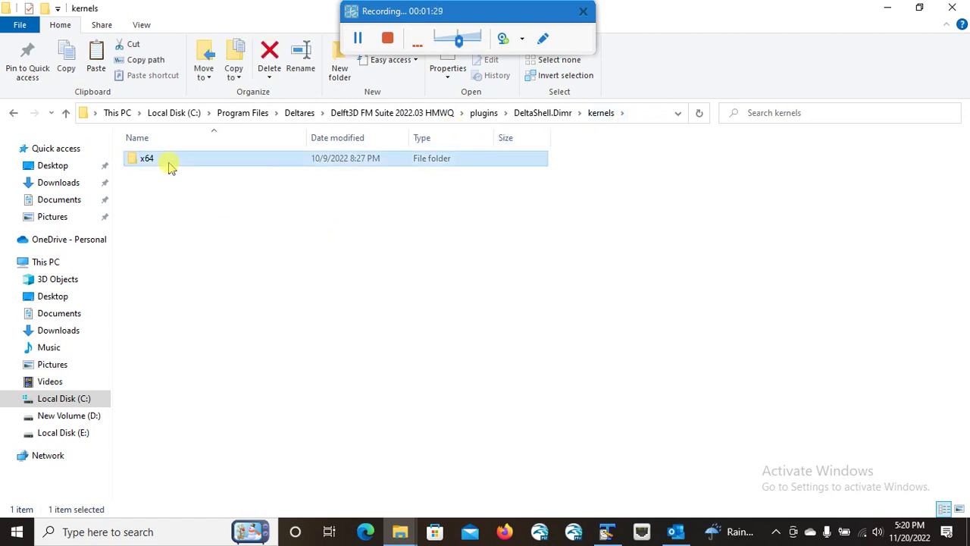
Open the test folder inside Video on drive D.
{"action": "left_click", "coordinate": [72, 421]}
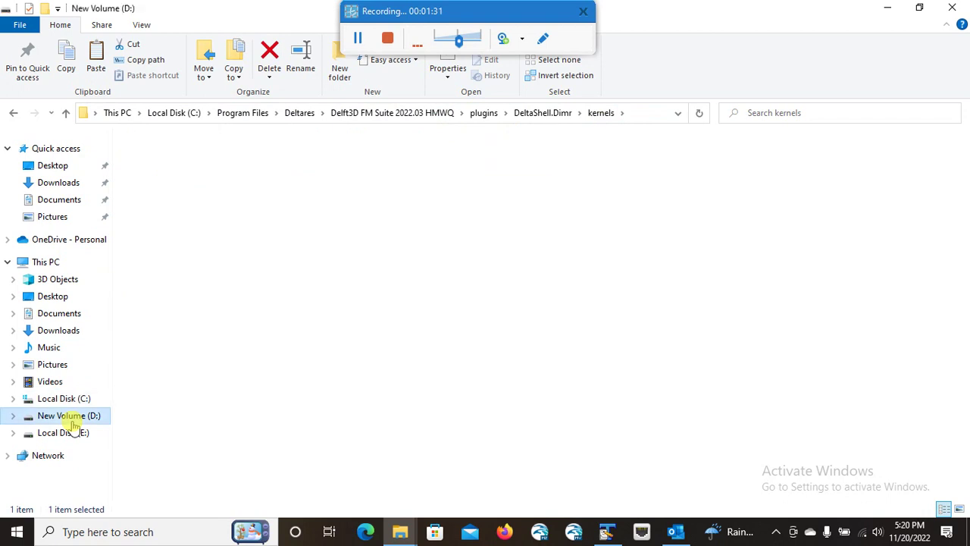
{"action": "double_click", "coordinate": [595, 187]}
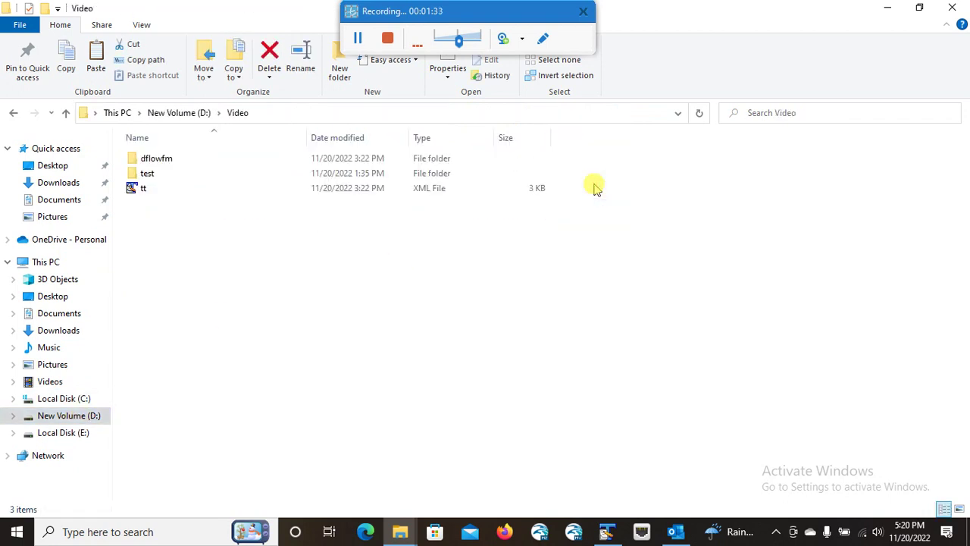
{"action": "double_click", "coordinate": [162, 174]}
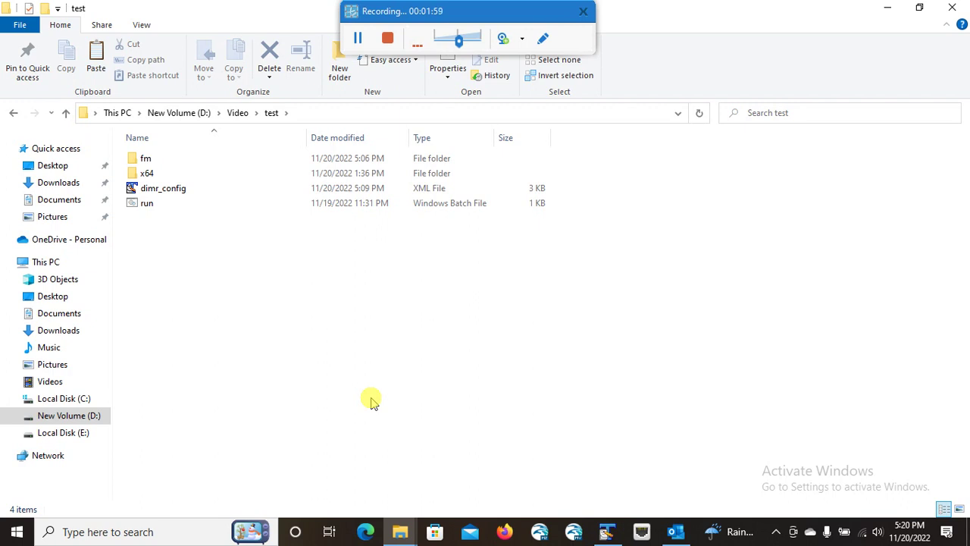
Open Command Prompt and move its window so the test folder's file list is uncovered.
{"action": "left_click", "coordinate": [80, 533]}
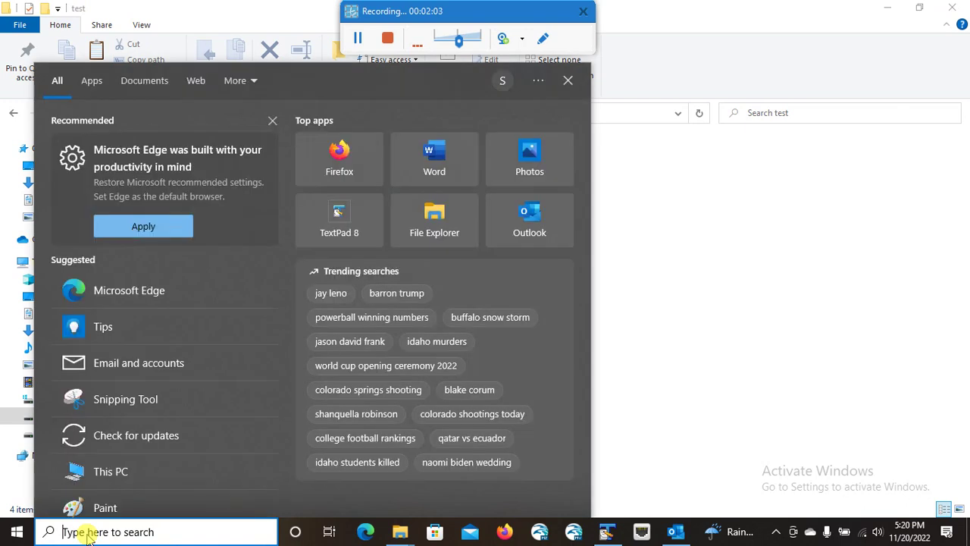
{"action": "type", "text": "cmd"}
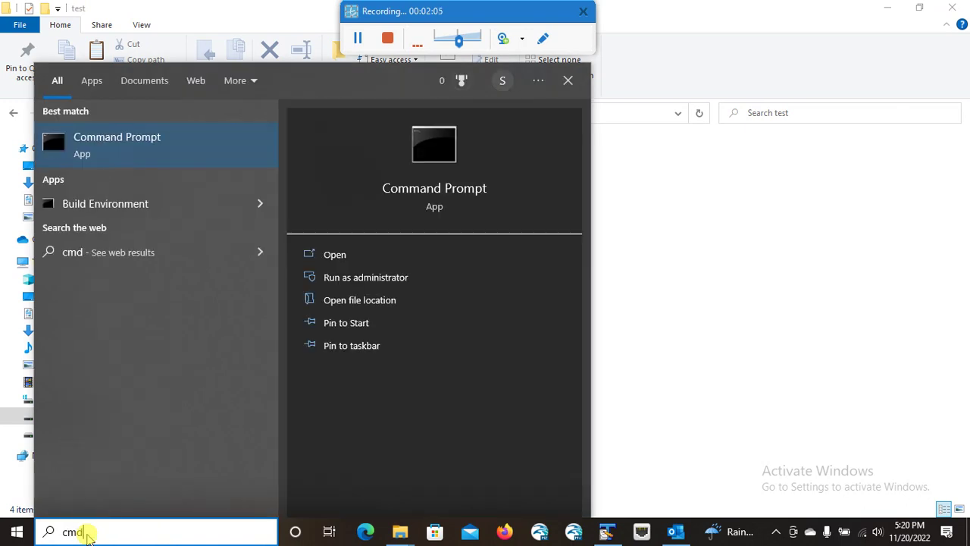
{"action": "key", "text": "Return"}
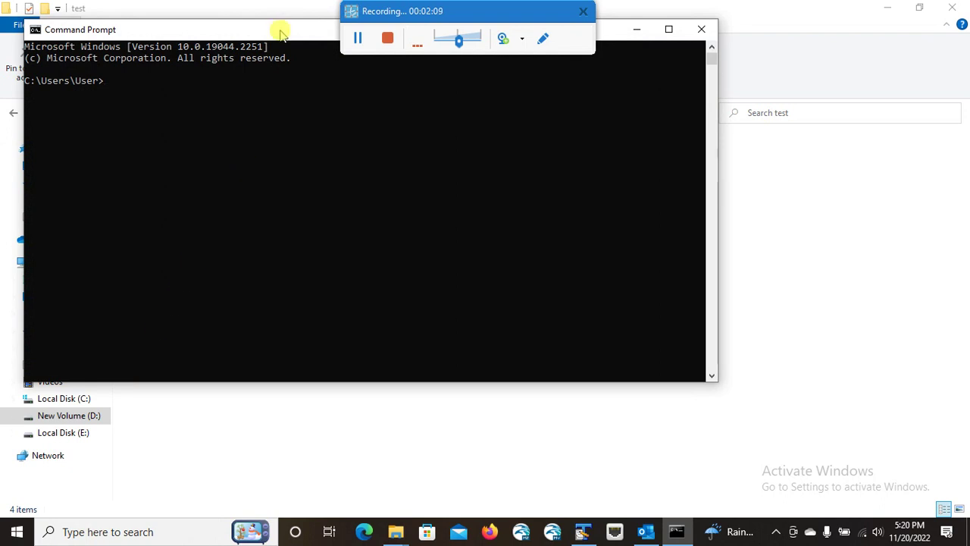
{"action": "left_click_drag", "start_coordinate": [281, 31], "coordinate": [463, 139]}
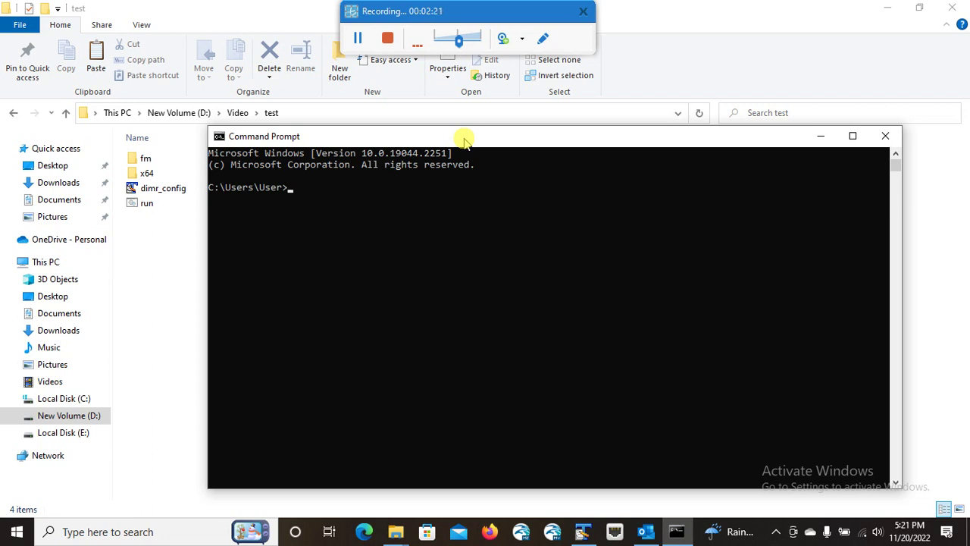
Switch Command Prompt to drive D: and change its directory to D:\Video\test\fm, using the path copied from File Explorer.
{"action": "type", "text": "D:"}
{"action": "key", "text": "Return"}
{"action": "type", "text": "cd"}
{"action": "double_click", "coordinate": [158, 165]}
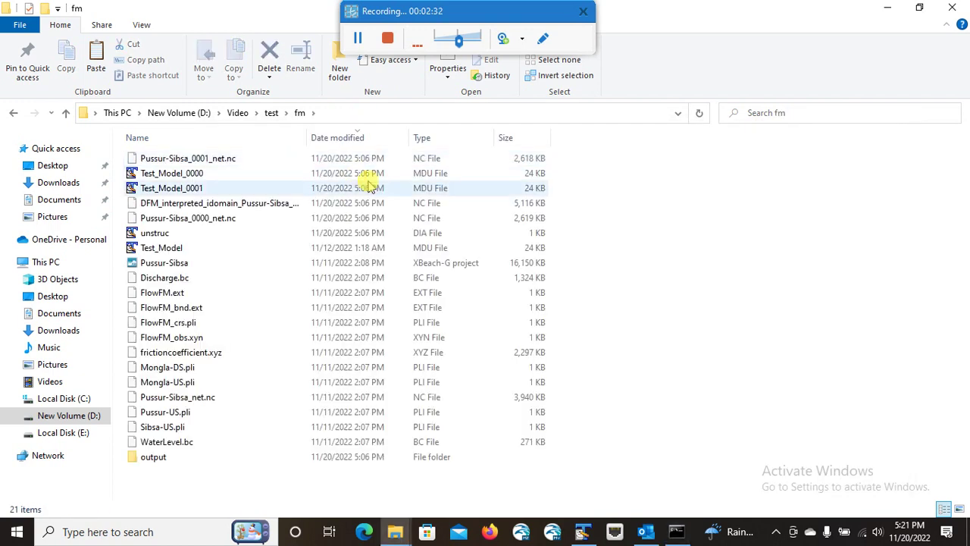
{"action": "left_click", "coordinate": [415, 112]}
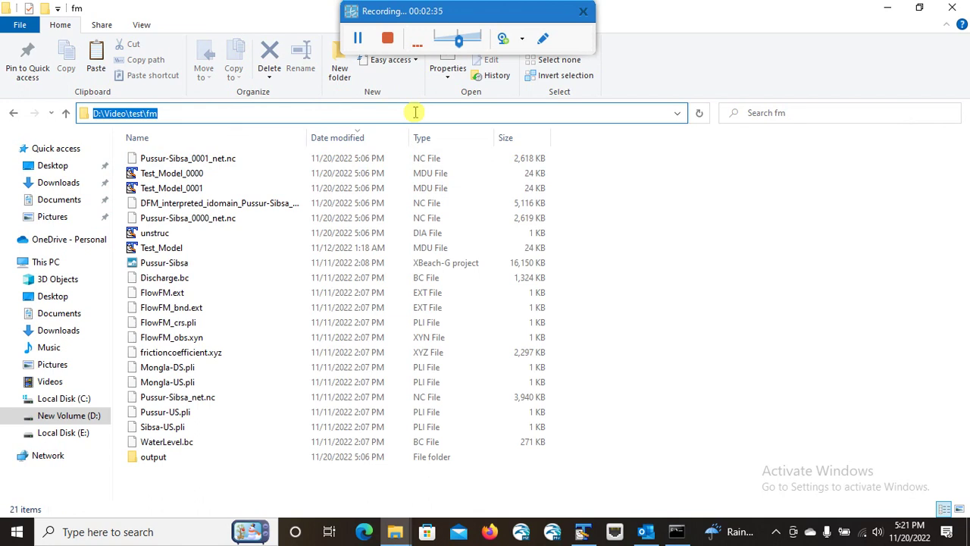
{"action": "key", "text": "ctrl+c"}
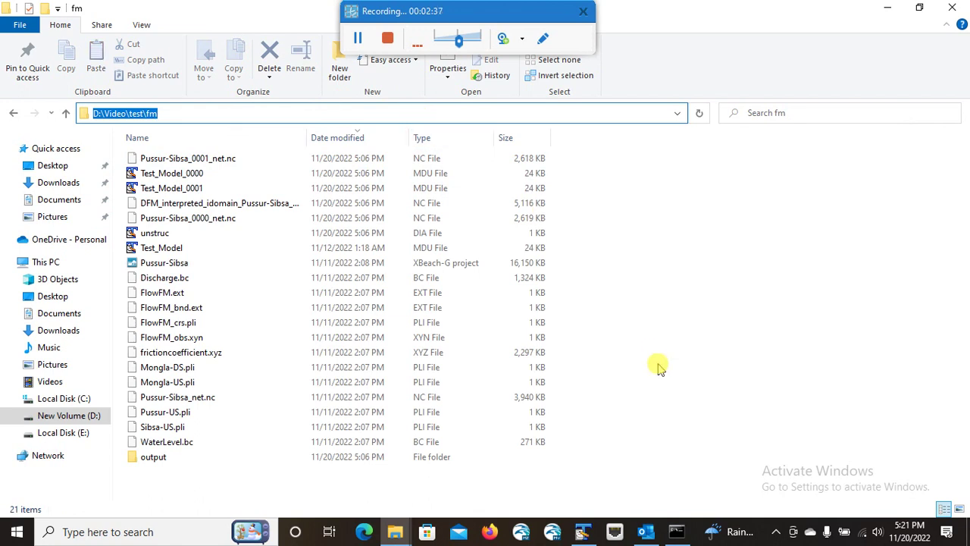
{"action": "left_click", "coordinate": [677, 532]}
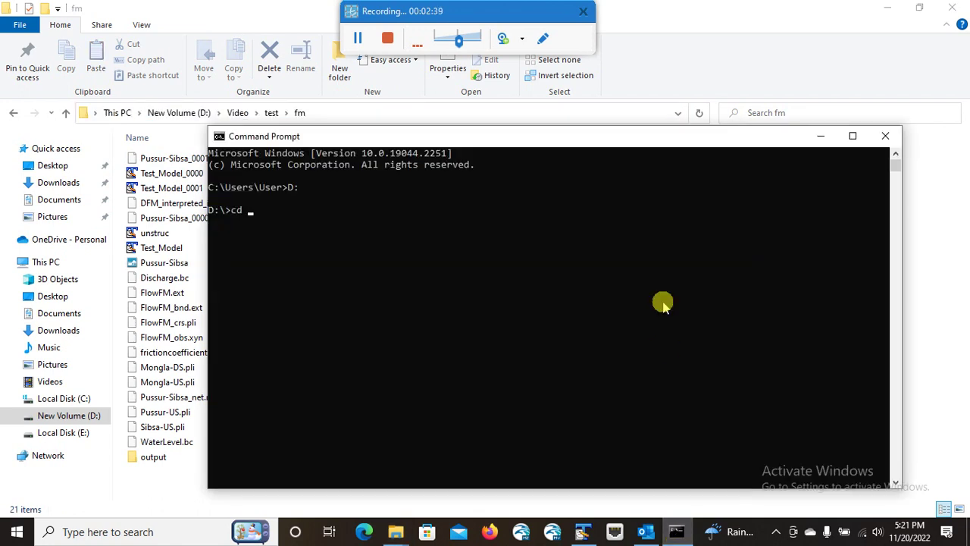
{"action": "type", "text": "cd"}
{"action": "key", "text": "ctrl+v"}
{"action": "key", "text": "Return"}
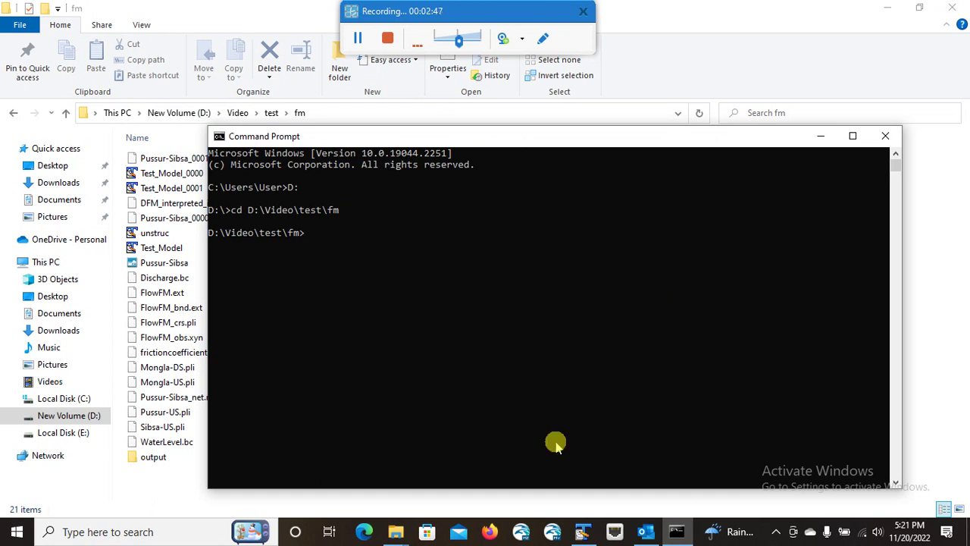
Switch to TextPad and examine the dflowfm-cli.exe partition command for Test_Model.mdu, then minimize the window.
{"action": "left_click", "coordinate": [585, 531]}
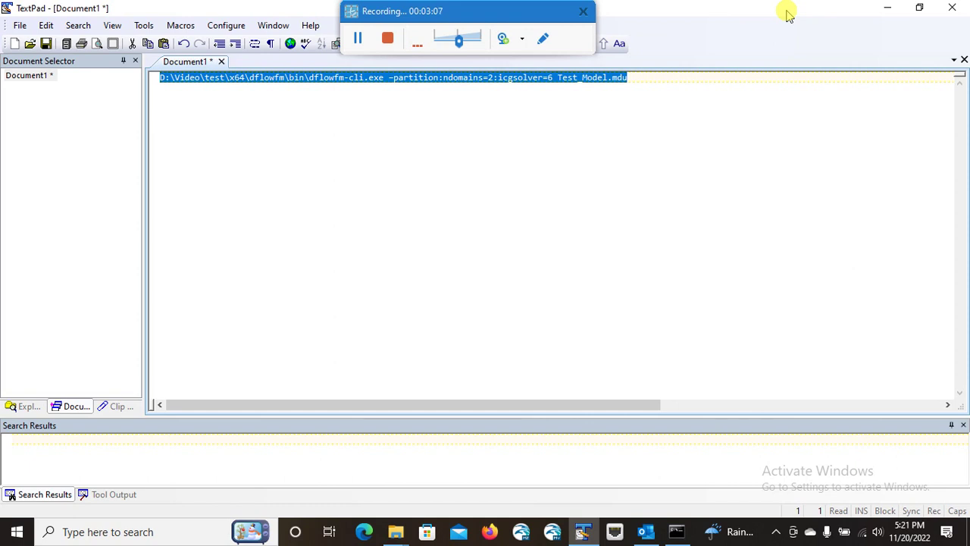
{"action": "left_click", "coordinate": [664, 174]}
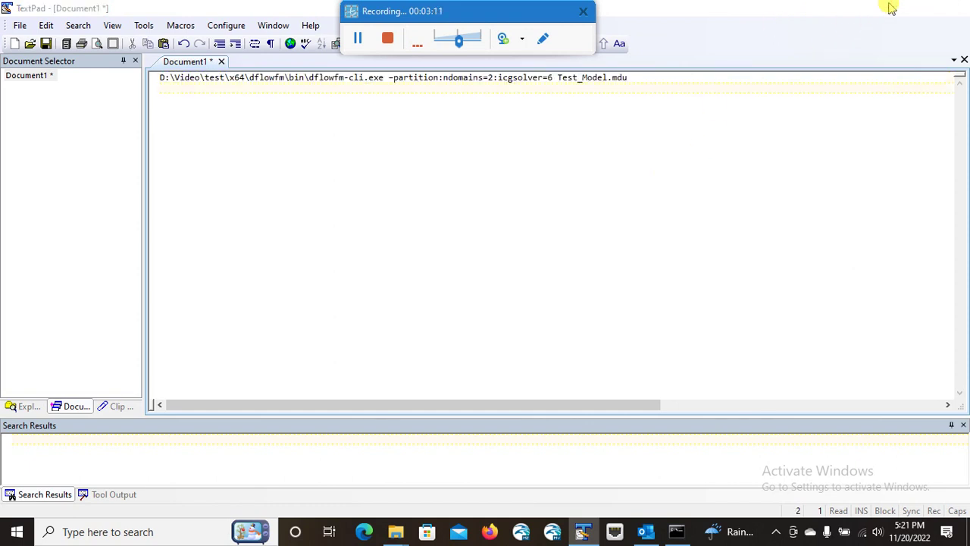
{"action": "left_click", "coordinate": [891, 8]}
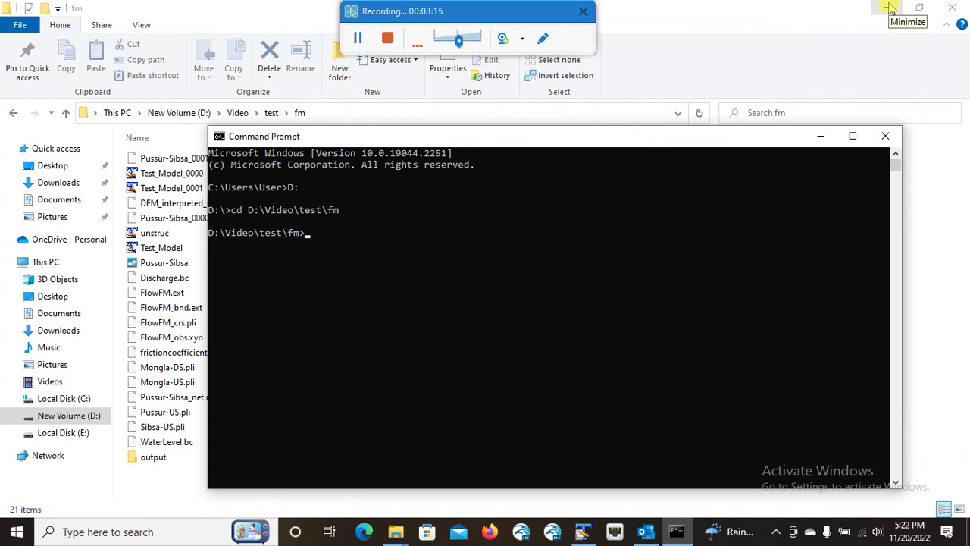
Clear the File Explorer windows away and check the processor's core count in Task Manager's CPU performance details.
{"action": "key", "text": "alt+Left"}
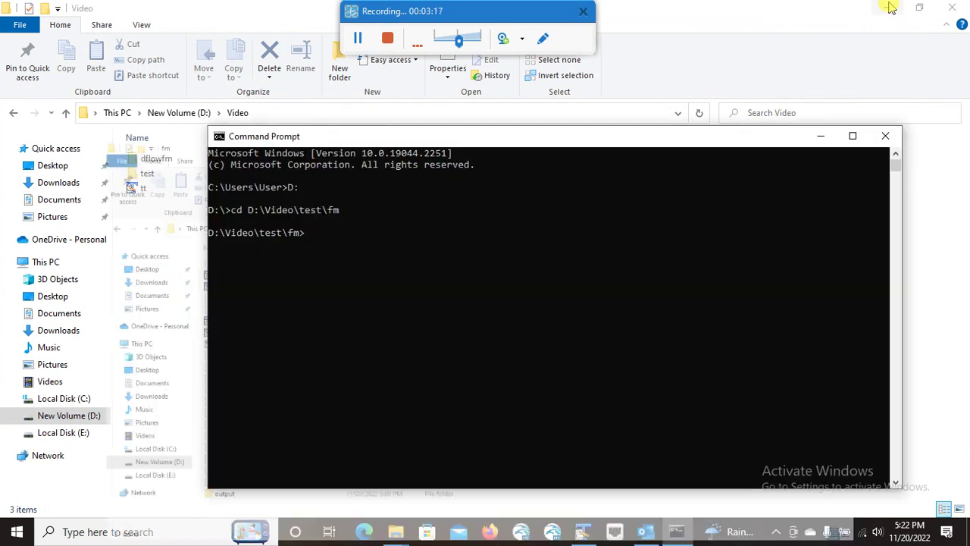
{"action": "key", "text": "alt+Left"}
{"action": "left_click", "coordinate": [891, 7]}
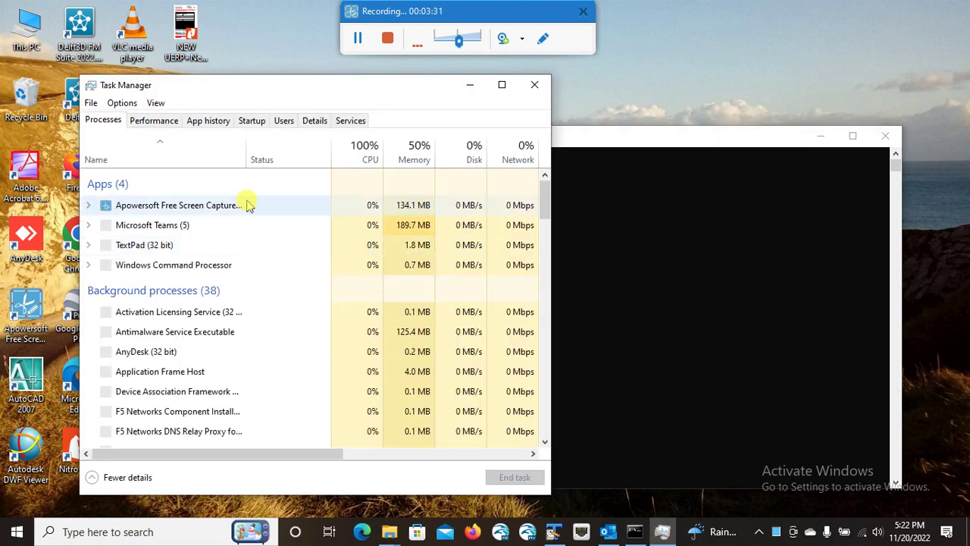
{"action": "left_click", "coordinate": [155, 123]}
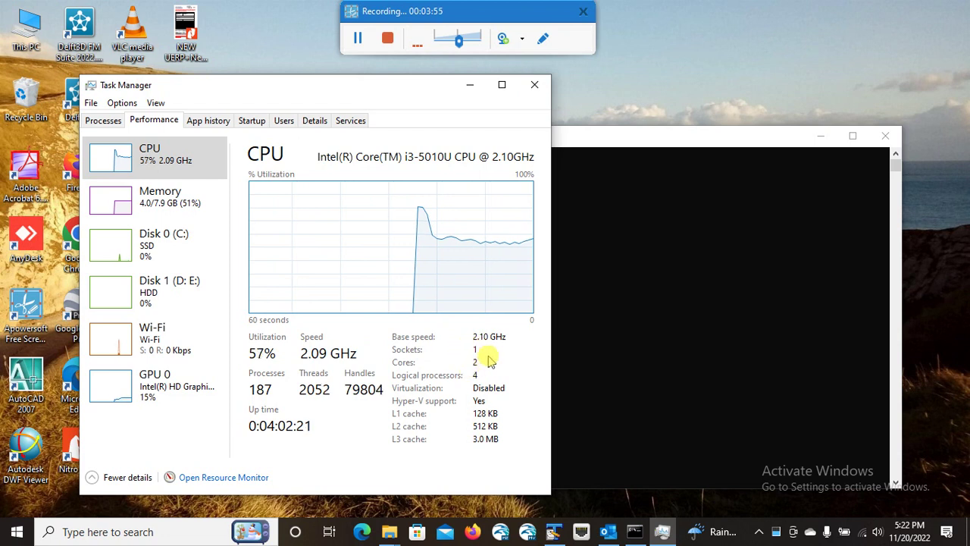
{"action": "left_click", "coordinate": [534, 85]}
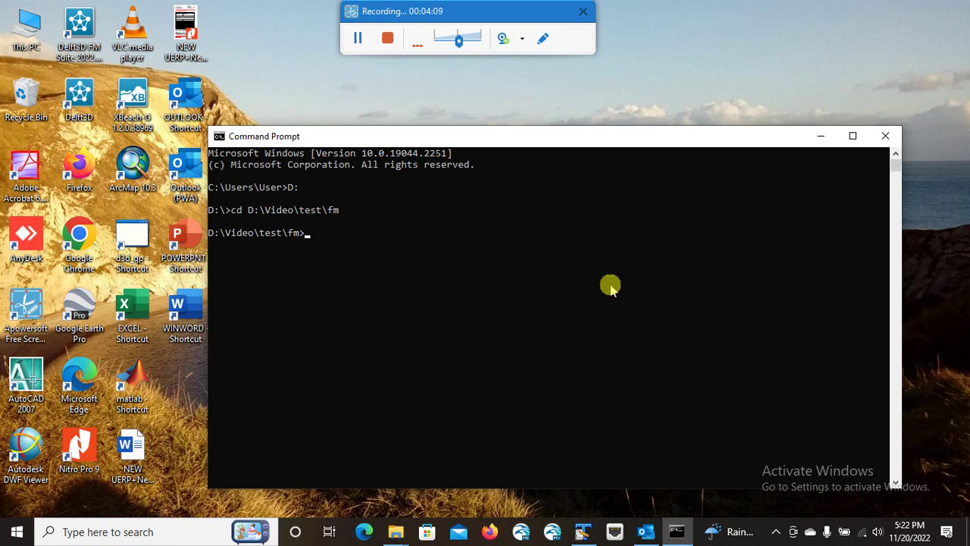
Switch to TextPad, copy the entire dflowfm-cli.exe partition command line for Test_Model.mdu, and minimize the window.
{"action": "left_click", "coordinate": [586, 533]}
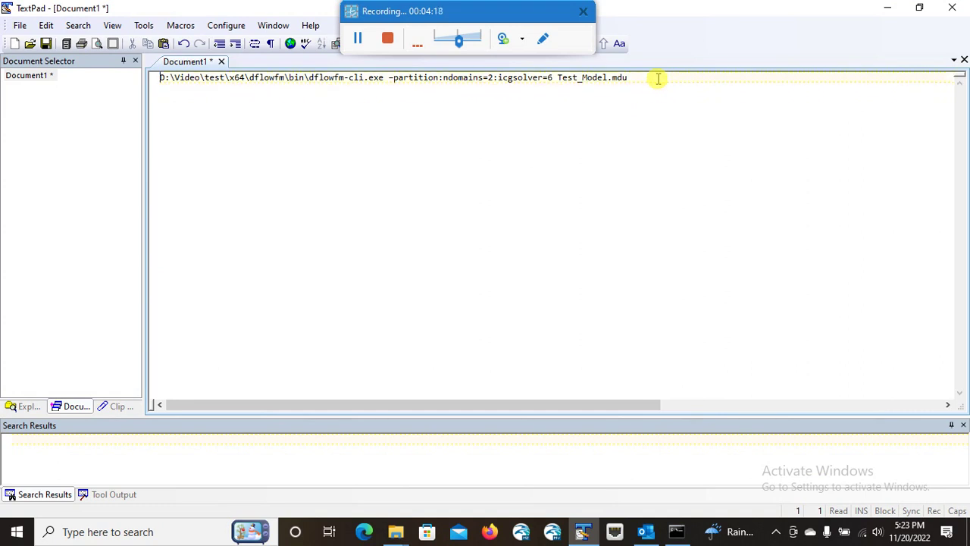
{"action": "key", "text": "shift+Right"}
{"action": "key", "text": "shift+Right"}
{"action": "key", "text": "shift+Right"}
{"action": "key", "text": "shift+Right"}
{"action": "key", "text": "shift+Right"}
{"action": "key", "text": "shift+Right"}
{"action": "key", "text": "shift+Right"}
{"action": "key", "text": "shift+Right"}
{"action": "key", "text": "shift+Right"}
{"action": "key", "text": "shift+Right"}
{"action": "key", "text": "shift+Right"}
{"action": "key", "text": "shift+Right"}
{"action": "key", "text": "shift+Right"}
{"action": "key", "text": "shift+Right"}
{"action": "key", "text": "shift+Right"}
{"action": "key", "text": "shift+Right"}
{"action": "key", "text": "shift+Right"}
{"action": "key", "text": "shift+Right"}
{"action": "key", "text": "shift+Right"}
{"action": "key", "text": "shift+Right"}
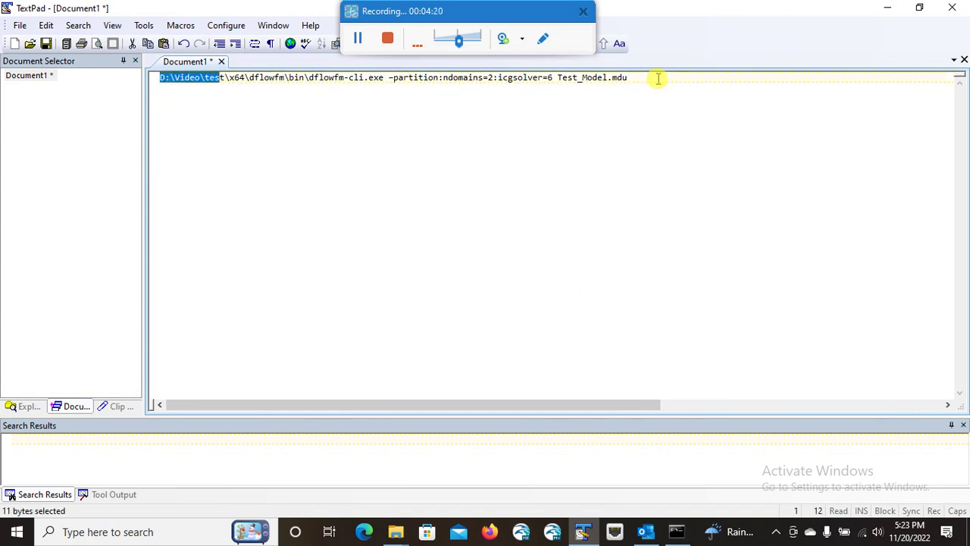
{"action": "key", "text": "Home"}
{"action": "key", "text": "shift+Right"}
{"action": "key", "text": "shift+Right"}
{"action": "key", "text": "shift+Right"}
{"action": "key", "text": "shift+Right"}
{"action": "key", "text": "shift+Right"}
{"action": "key", "text": "shift+Right"}
{"action": "key", "text": "shift+Right"}
{"action": "key", "text": "shift+Right"}
{"action": "key", "text": "shift+Right"}
{"action": "key", "text": "shift+Right"}
{"action": "key", "text": "shift+Right"}
{"action": "key", "text": "shift+Right"}
{"action": "key", "text": "shift+Right"}
{"action": "key", "text": "shift+Right"}
{"action": "key", "text": "shift+Right"}
{"action": "key", "text": "shift+Right"}
{"action": "key", "text": "shift+Right"}
{"action": "key", "text": "shift+Right"}
{"action": "key", "text": "shift+Right"}
{"action": "key", "text": "shift+Right"}
{"action": "key", "text": "shift+Right"}
{"action": "key", "text": "shift+Right"}
{"action": "key", "text": "shift+Right"}
{"action": "key", "text": "shift+Right"}
{"action": "key", "text": "shift+Right"}
{"action": "key", "text": "shift+Right"}
{"action": "key", "text": "shift+Right"}
{"action": "key", "text": "shift+Right"}
{"action": "key", "text": "shift+Right"}
{"action": "key", "text": "shift+Right"}
{"action": "key", "text": "shift+Right"}
{"action": "key", "text": "shift+Right"}
{"action": "key", "text": "shift+Right"}
{"action": "key", "text": "shift+Right"}
{"action": "key", "text": "shift+Right"}
{"action": "key", "text": "shift+Right"}
{"action": "key", "text": "shift+Right"}
{"action": "key", "text": "shift+Right"}
{"action": "key", "text": "shift+Right"}
{"action": "key", "text": "shift+Right"}
{"action": "key", "text": "shift+Right"}
{"action": "key", "text": "shift+Right"}
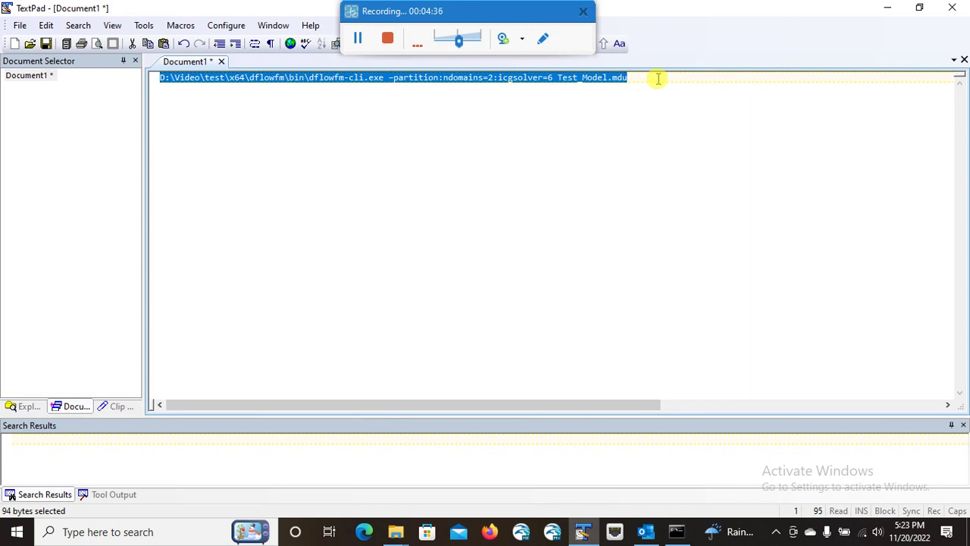
{"action": "right_click", "coordinate": [556, 78]}
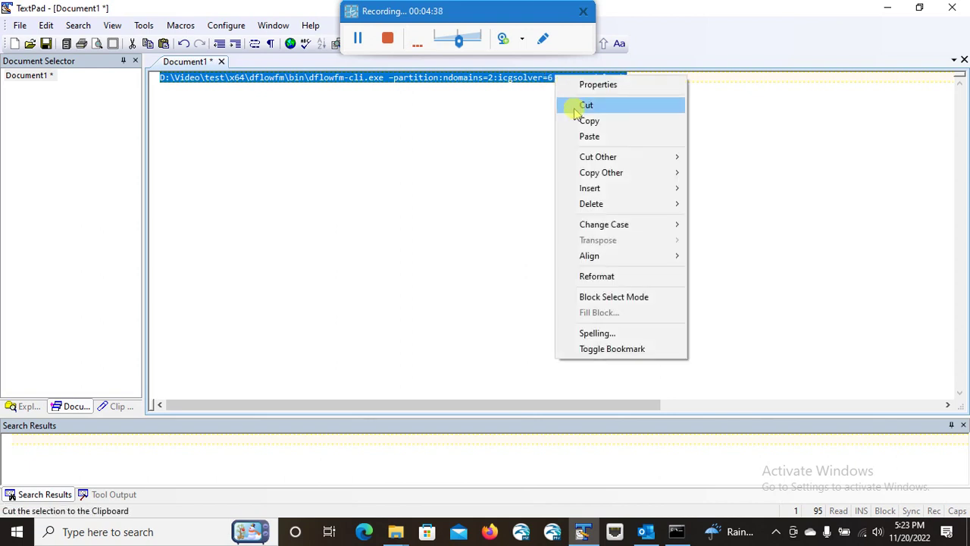
{"action": "left_click", "coordinate": [585, 122]}
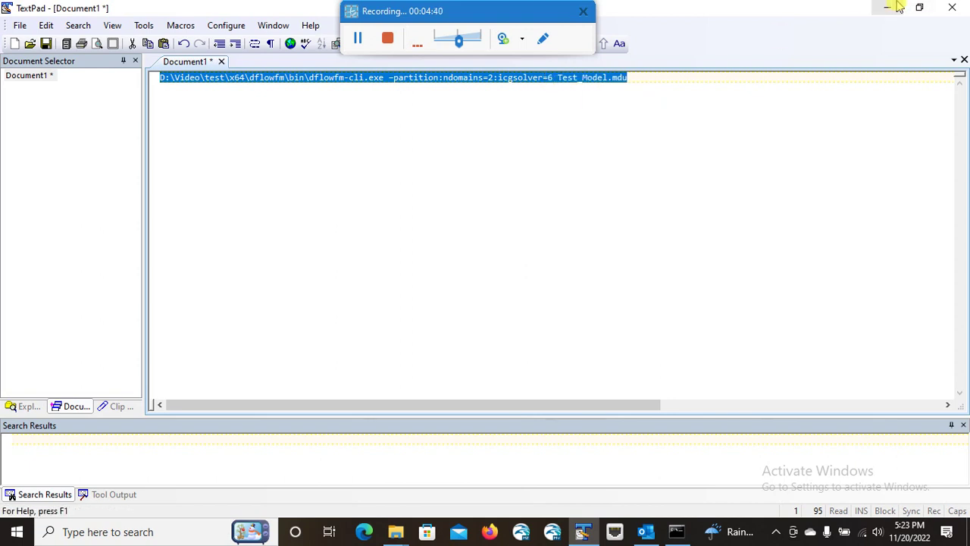
{"action": "left_click", "coordinate": [888, 7]}
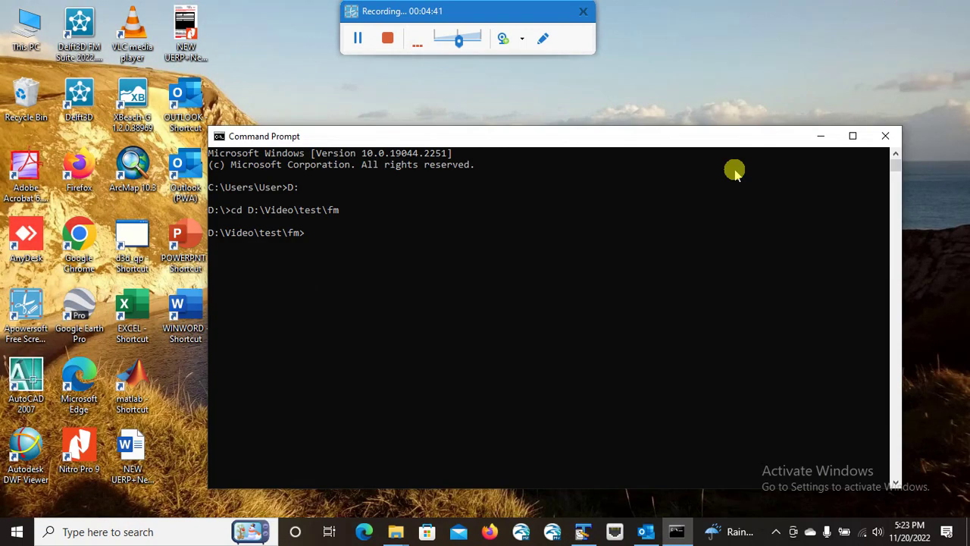
Paste and run the partition command with ndomains=2 and icgsolver=6 for Test_Model.mdu in Command Prompt, then minimize the window.
{"action": "right_click", "coordinate": [613, 236]}
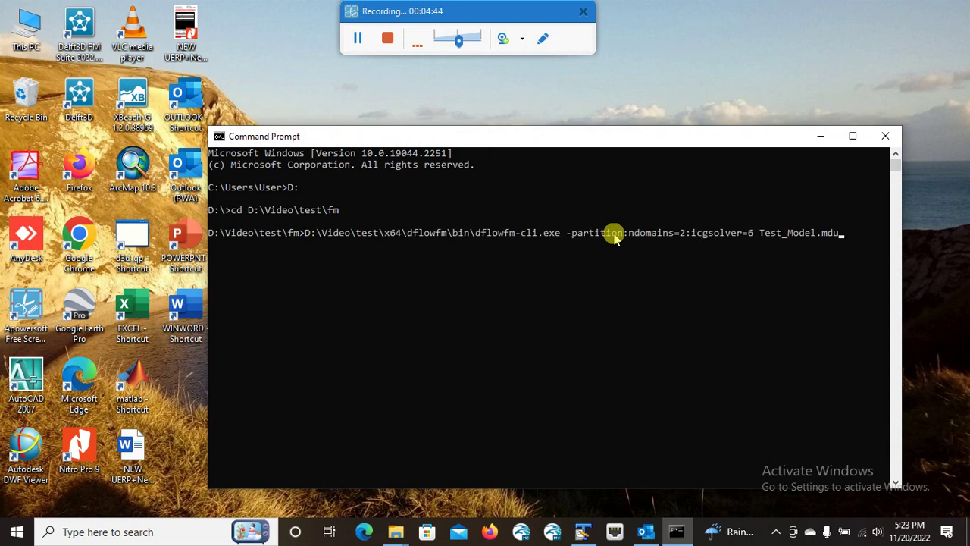
{"action": "key", "text": "Return"}
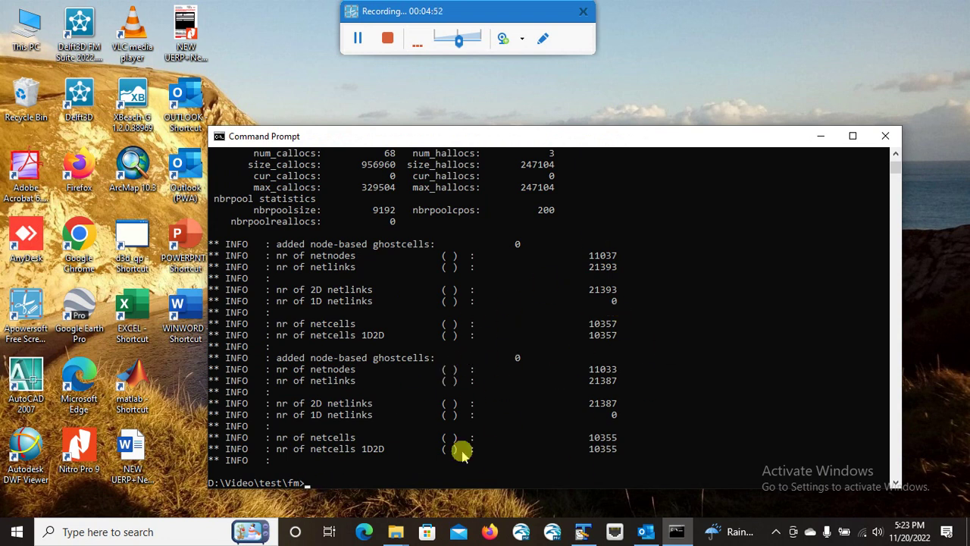
{"action": "left_click", "coordinate": [824, 136]}
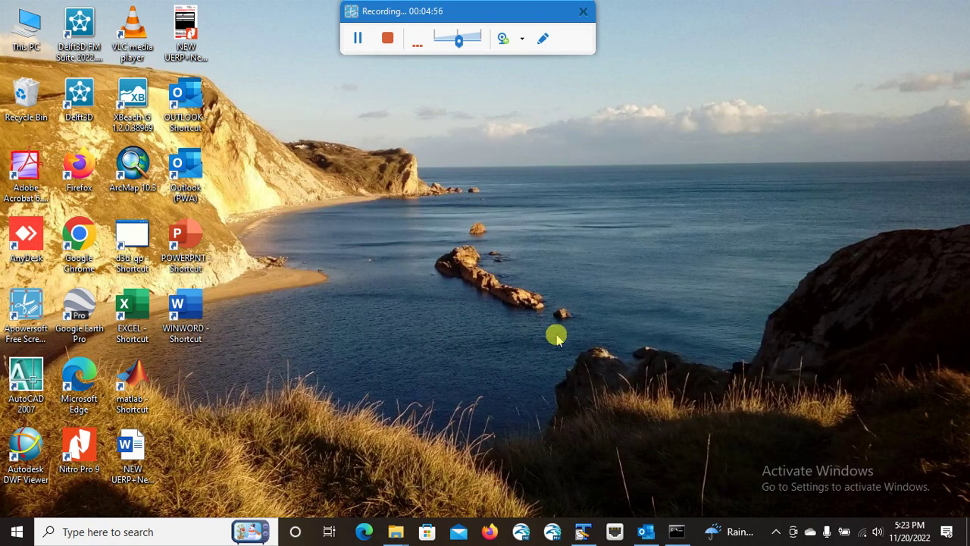
Switch to the fm folder in File Explorer to check for the partitioned model and net files, then go up to the test folder.
{"action": "mouse_move", "coordinate": [395, 533]}
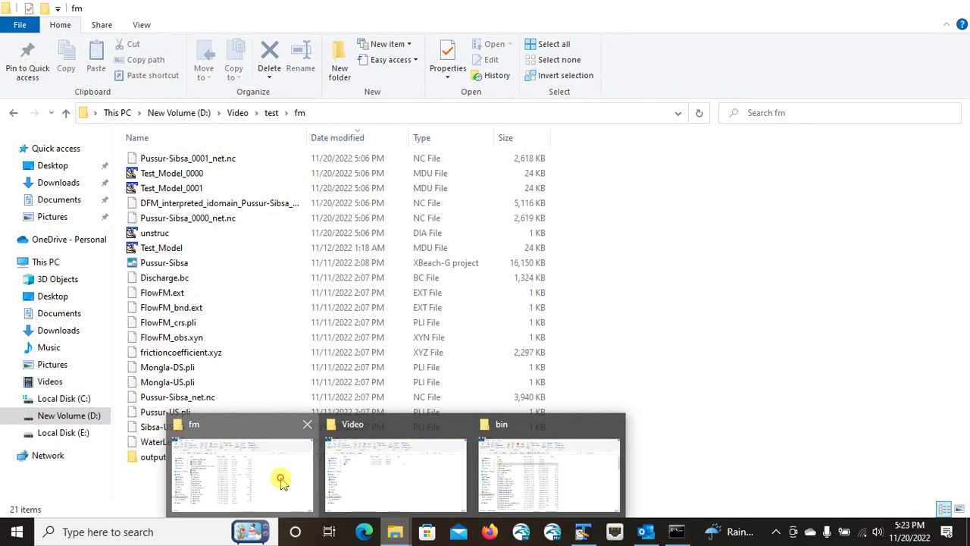
{"action": "left_click", "coordinate": [280, 482]}
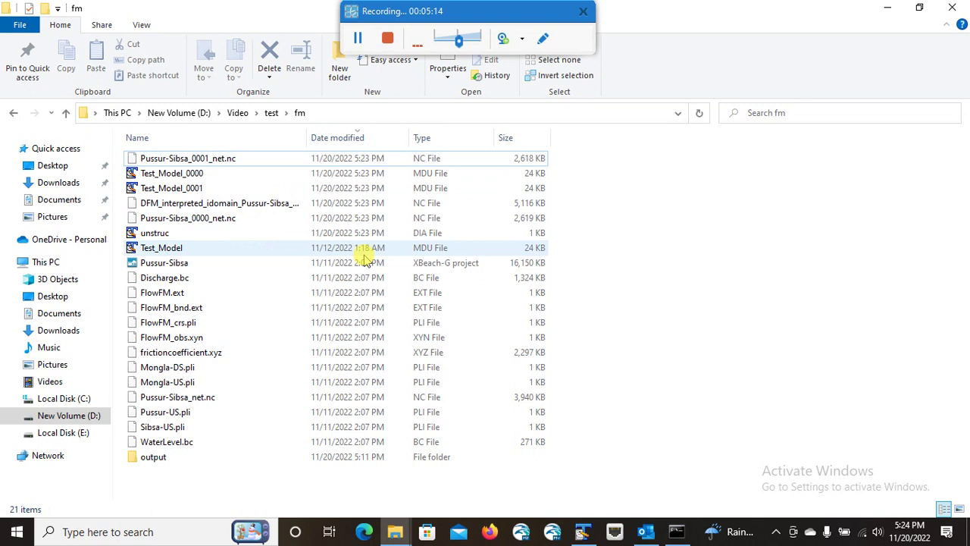
{"action": "left_click", "coordinate": [66, 114]}
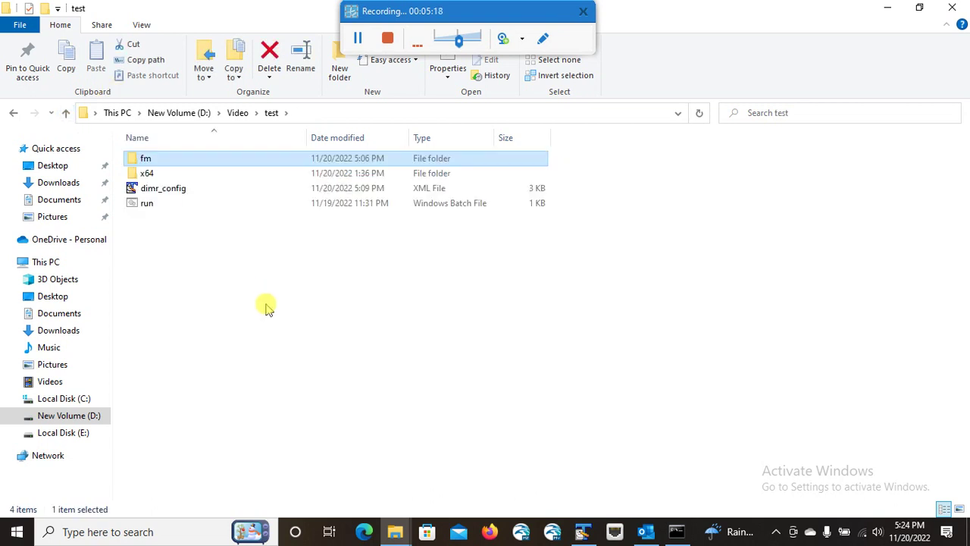
Switch to TextPad to review the partition command with its text deselected, then minimize the window.
{"action": "left_click", "coordinate": [583, 534]}
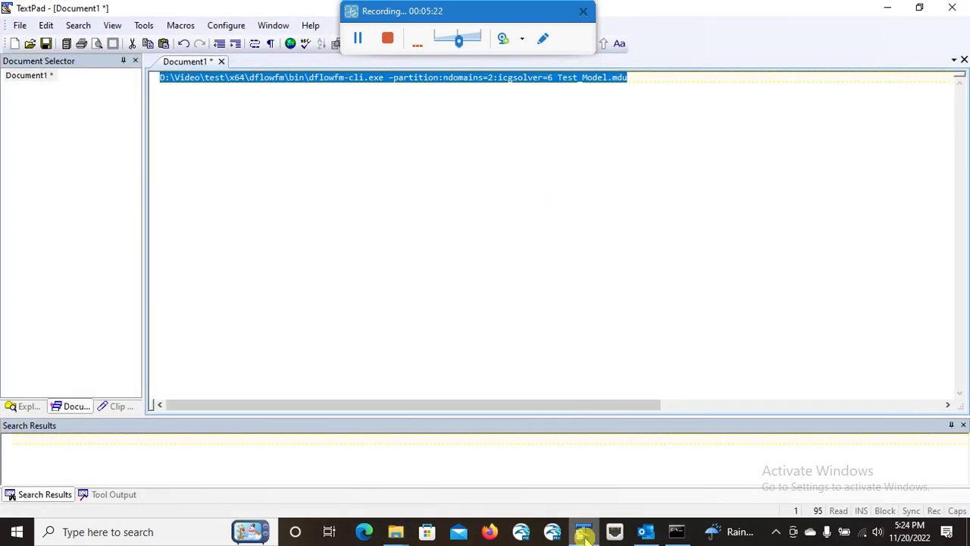
{"action": "left_click", "coordinate": [364, 143]}
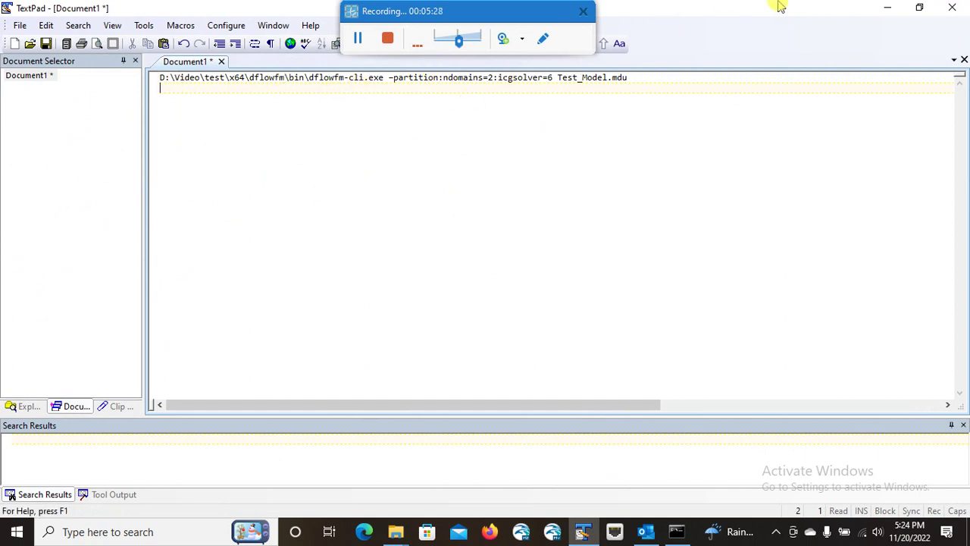
{"action": "left_click", "coordinate": [887, 7]}
{"action": "left_click", "coordinate": [885, 8]}
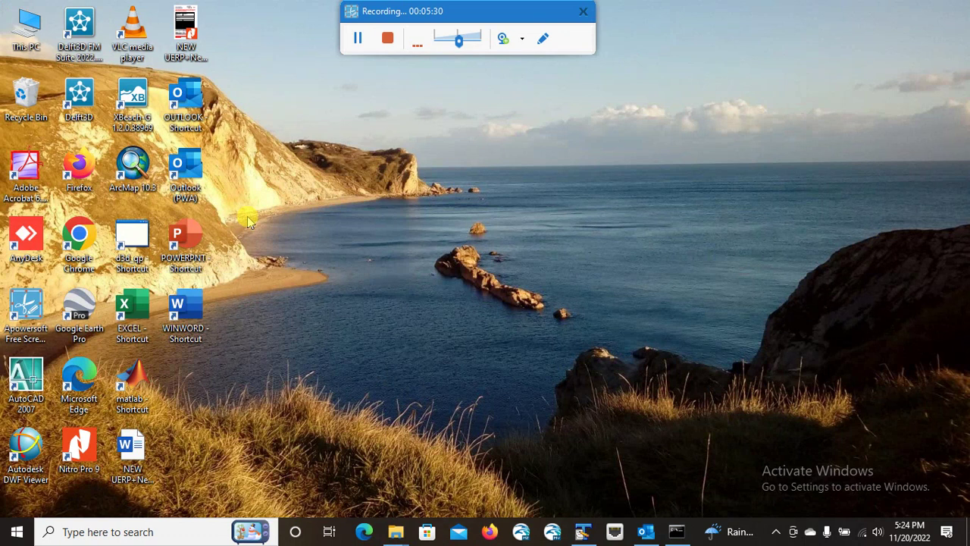
Switch to the test folder in File Explorer, open its x64\dflowfm\bin subfolder and display the full folder path.
{"action": "mouse_move", "coordinate": [398, 528]}
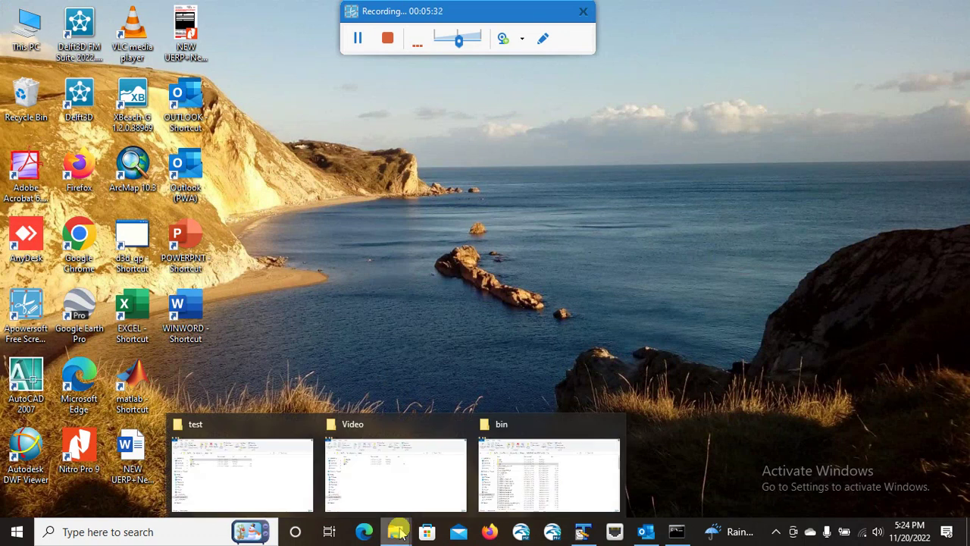
{"action": "left_click", "coordinate": [294, 476]}
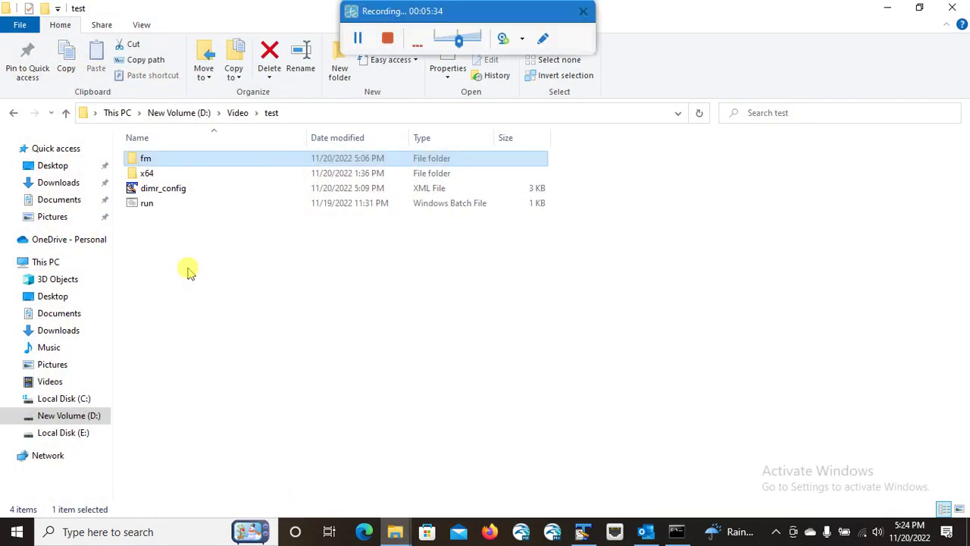
{"action": "double_click", "coordinate": [159, 174]}
{"action": "double_click", "coordinate": [156, 173]}
{"action": "double_click", "coordinate": [166, 159]}
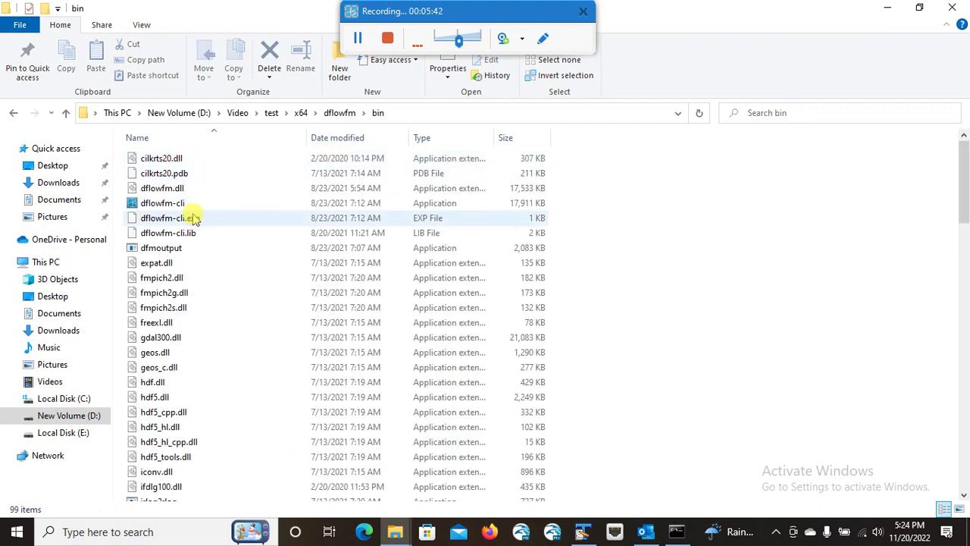
{"action": "left_click", "coordinate": [395, 113]}
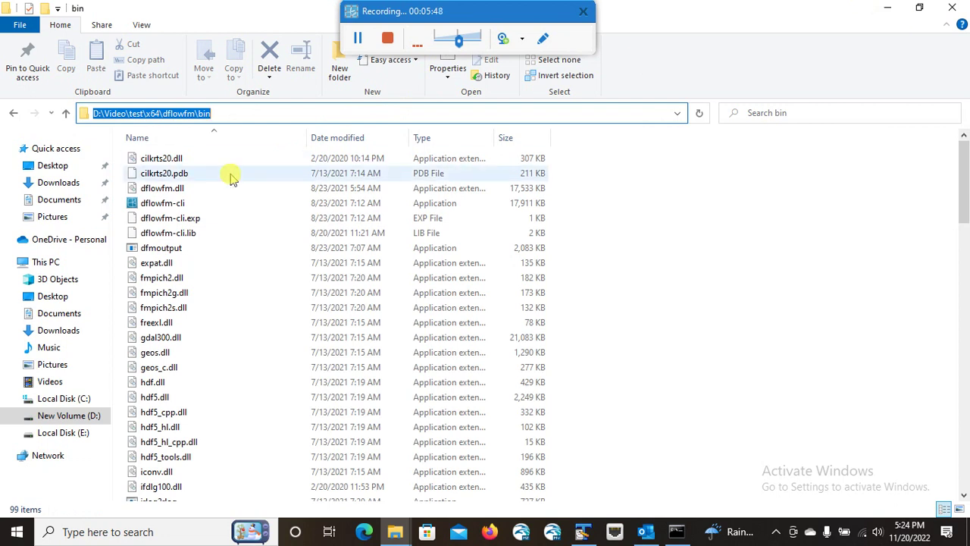
Navigate from the bin folder back to the D:\Video\test folder.
{"action": "left_click", "coordinate": [69, 107]}
{"action": "left_click", "coordinate": [69, 106]}
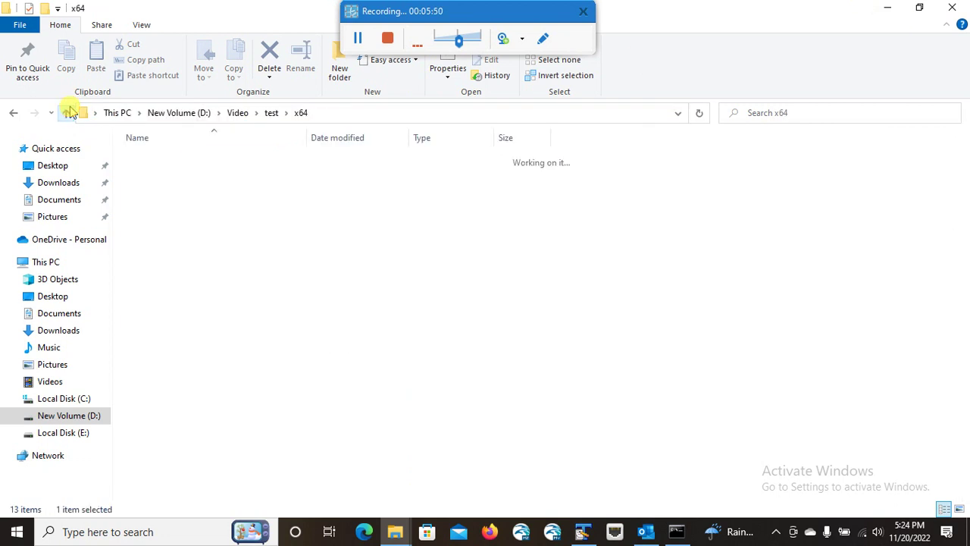
{"action": "left_click", "coordinate": [69, 107]}
{"action": "left_click", "coordinate": [68, 108]}
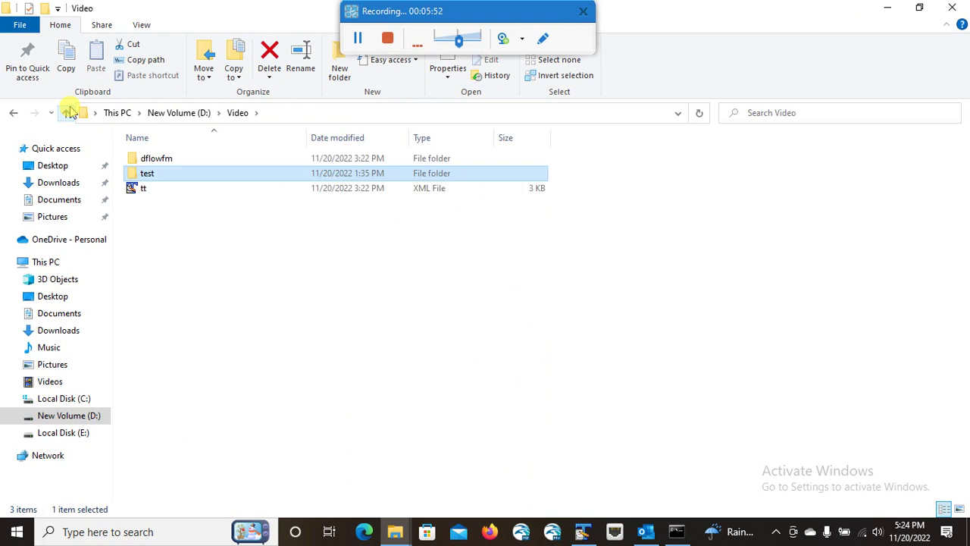
{"action": "double_click", "coordinate": [189, 175]}
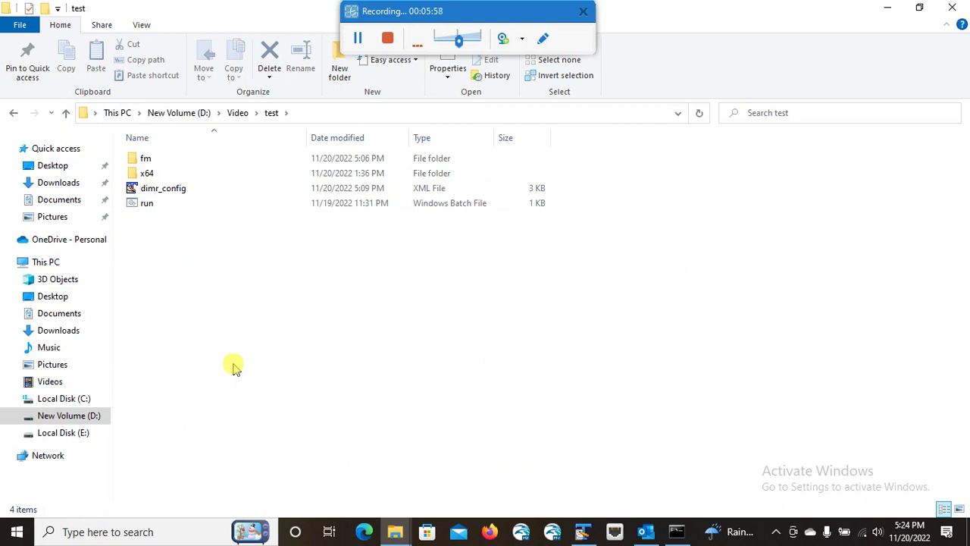
Open dimr_config.xml from the test folder and examine its control and component blocks, including the working directory, input file and process entries.
{"action": "double_click", "coordinate": [203, 196]}
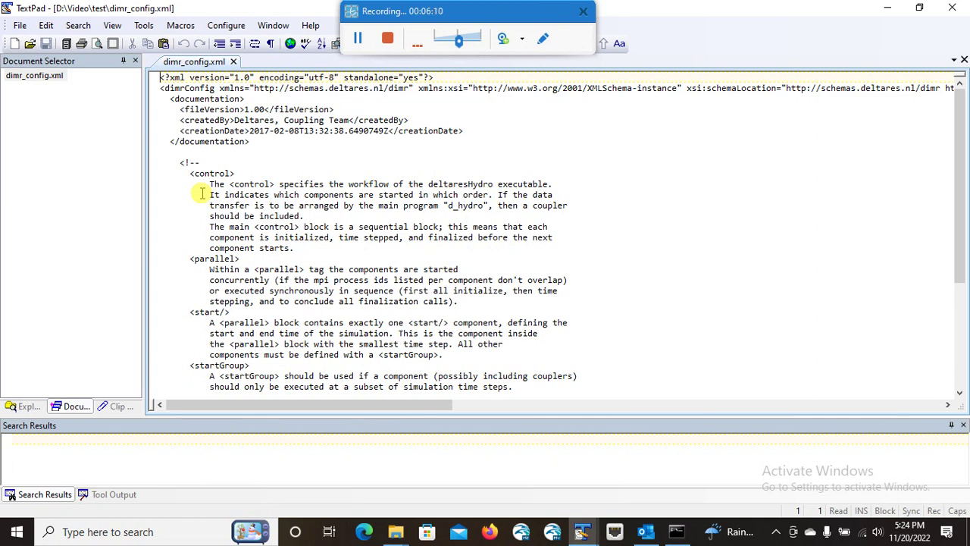
{"action": "key", "text": "Down"}
{"action": "key", "text": "Down"}
{"action": "key", "text": "Down"}
{"action": "key", "text": "Down"}
{"action": "key", "text": "Down"}
{"action": "key", "text": "Down"}
{"action": "key", "text": "Down"}
{"action": "key", "text": "Down"}
{"action": "key", "text": "Down"}
{"action": "key", "text": "Down"}
{"action": "key", "text": "Down"}
{"action": "key", "text": "Down"}
{"action": "key", "text": "Down"}
{"action": "key", "text": "Down"}
{"action": "key", "text": "Down"}
{"action": "key", "text": "Down"}
{"action": "key", "text": "Down"}
{"action": "key", "text": "Down"}
{"action": "key", "text": "Down"}
{"action": "key", "text": "Down"}
{"action": "key", "text": "Up"}
{"action": "key", "text": "Up"}
{"action": "key", "text": "Up"}
{"action": "key", "text": "Up"}
{"action": "key", "text": "Up"}
{"action": "key", "text": "Up"}
{"action": "key", "text": "Up"}
{"action": "key", "text": "Up"}
{"action": "key", "text": "Up"}
{"action": "key", "text": "Up"}
{"action": "key", "text": "Up"}
{"action": "key", "text": "Up"}
{"action": "key", "text": "Up"}
{"action": "key", "text": "Up"}
{"action": "key", "text": "Up"}
{"action": "key", "text": "Up"}
{"action": "key", "text": "Up"}
{"action": "key", "text": "Up"}
{"action": "key", "text": "Up"}
{"action": "key", "text": "Up"}
{"action": "key", "text": "Down"}
{"action": "key", "text": "Down"}
{"action": "key", "text": "Down"}
{"action": "key", "text": "Down"}
{"action": "key", "text": "Down"}
{"action": "key", "text": "Down"}
{"action": "key", "text": "Down"}
{"action": "key", "text": "Down"}
{"action": "key", "text": "Down"}
{"action": "key", "text": "Down"}
{"action": "key", "text": "Down"}
{"action": "key", "text": "Down"}
{"action": "key", "text": "Down"}
{"action": "key", "text": "Down"}
{"action": "key", "text": "Down"}
{"action": "key", "text": "Down"}
{"action": "key", "text": "Down"}
{"action": "key", "text": "Down"}
{"action": "key", "text": "Down"}
{"action": "key", "text": "Down"}
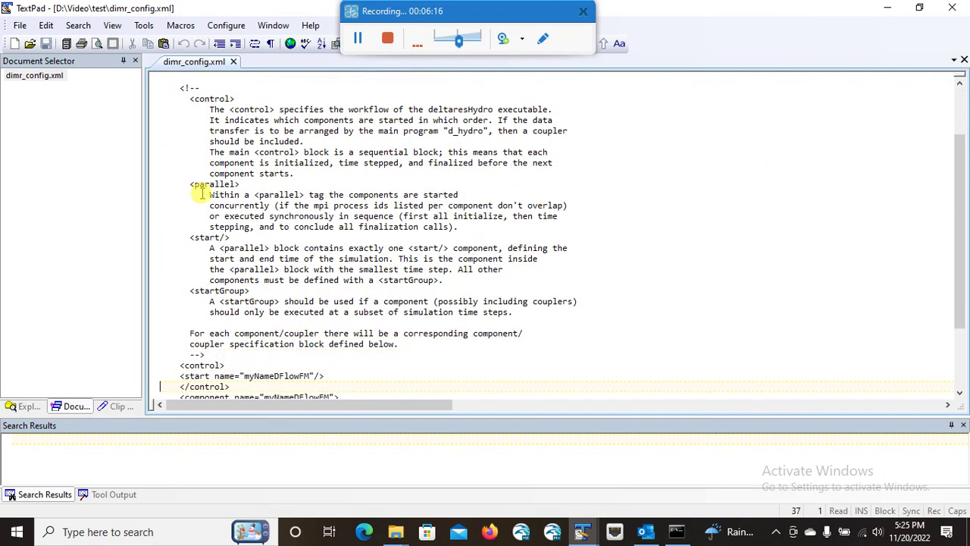
{"action": "key", "text": "Up"}
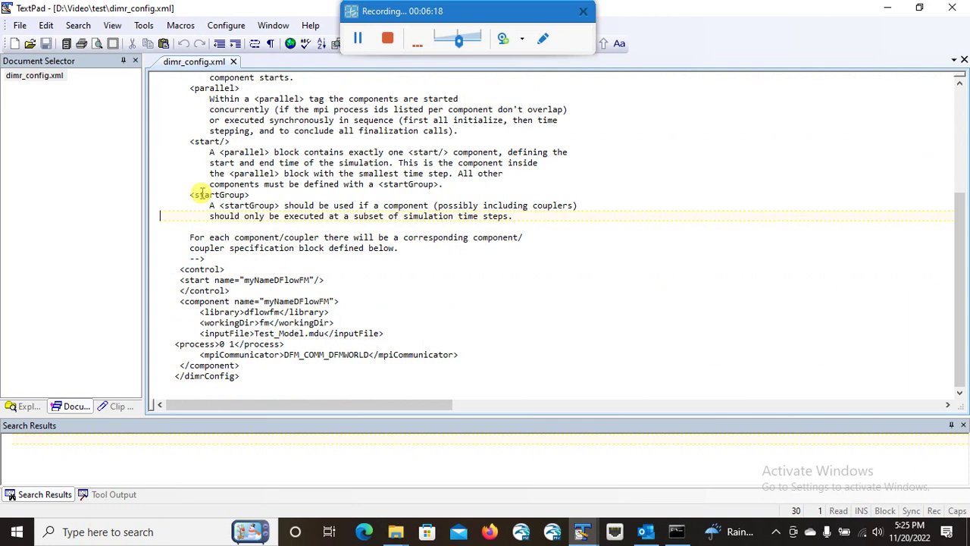
Walk through the control and component lines of dimr_config.xml up to the workingDir value fm.
{"action": "key", "text": "Down"}
{"action": "key", "text": "Down"}
{"action": "key", "text": "Down"}
{"action": "key", "text": "Down"}
{"action": "key", "text": "Up"}
{"action": "key", "text": "Up"}
{"action": "key", "text": "Up"}
{"action": "key", "text": "Up"}
{"action": "key", "text": "Up"}
{"action": "key", "text": "Right"}
{"action": "key", "text": "Up"}
{"action": "key", "text": "Right"}
{"action": "key", "text": "Right"}
{"action": "key", "text": "Right"}
{"action": "key", "text": "Right"}
{"action": "key", "text": "Right"}
{"action": "key", "text": "Right"}
{"action": "key", "text": "Right"}
{"action": "key", "text": "Right"}
{"action": "key", "text": "Right"}
{"action": "key", "text": "Right"}
{"action": "key", "text": "Right"}
{"action": "key", "text": "Right"}
{"action": "key", "text": "Right"}
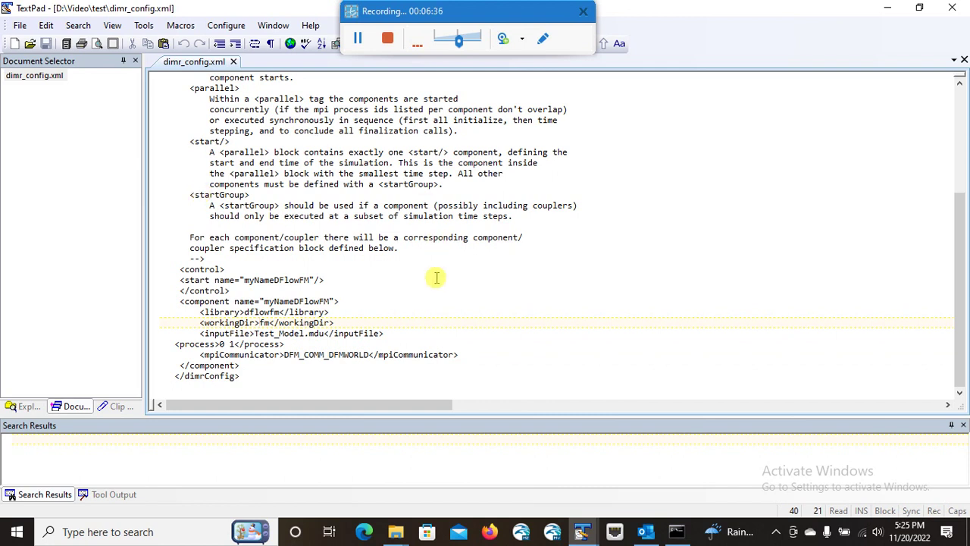
Compare the working directory and input file entries of dimr_config.xml with the contents of the test folder in File Explorer.
{"action": "left_click", "coordinate": [400, 533]}
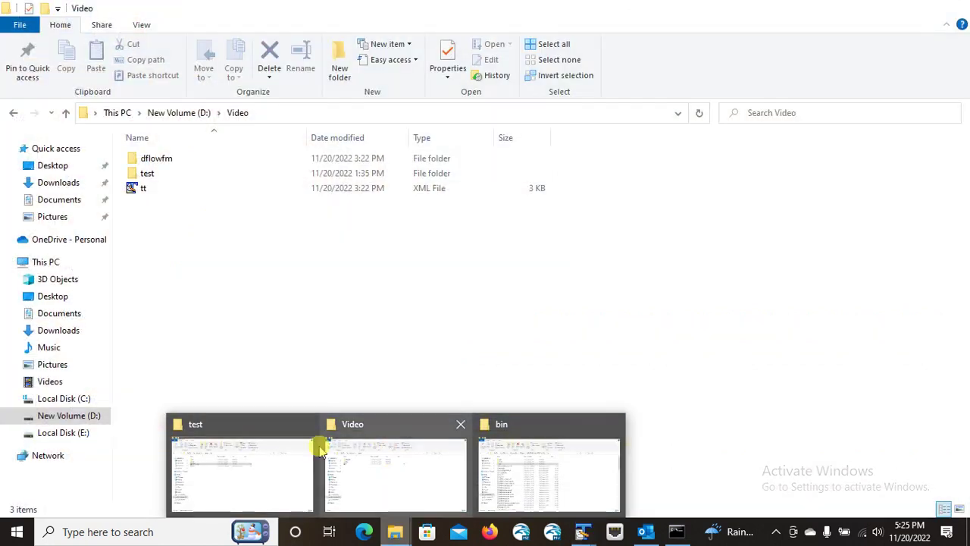
{"action": "left_click", "coordinate": [304, 440]}
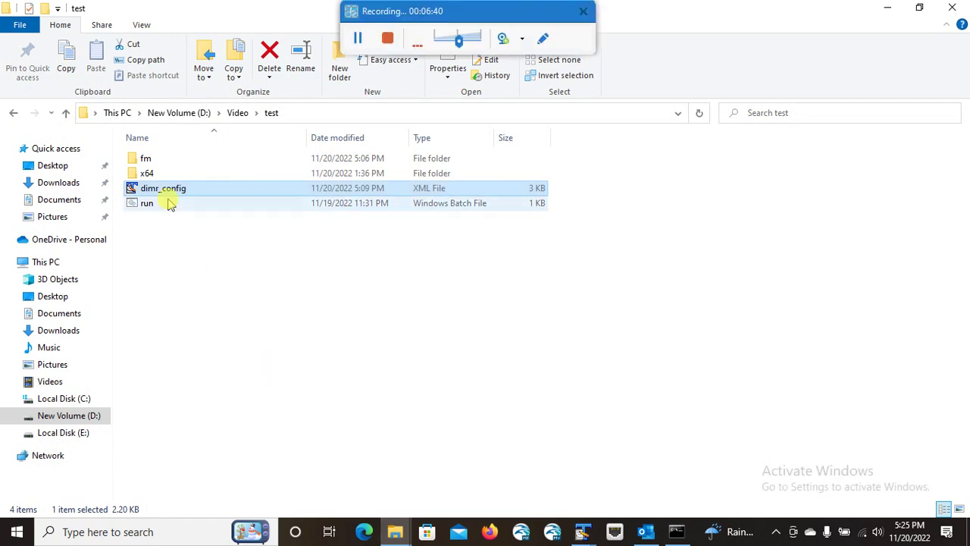
{"action": "left_click", "coordinate": [585, 530]}
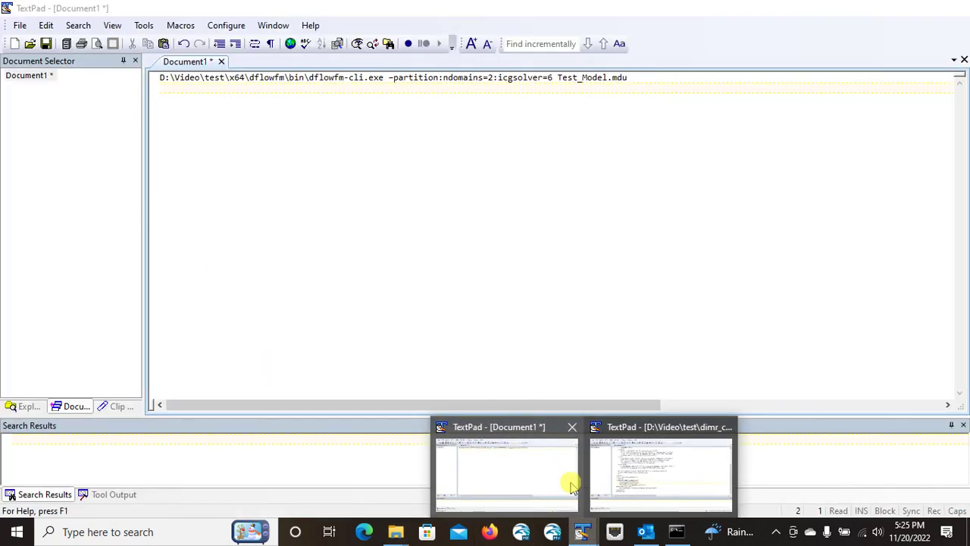
{"action": "left_click", "coordinate": [645, 465]}
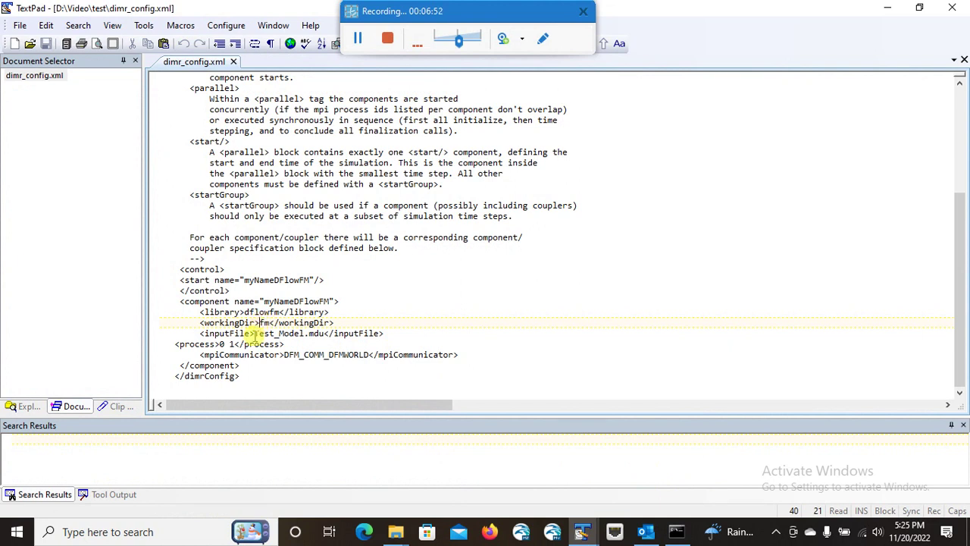
{"action": "left_click_drag", "start_coordinate": [264, 334], "coordinate": [290, 334]}
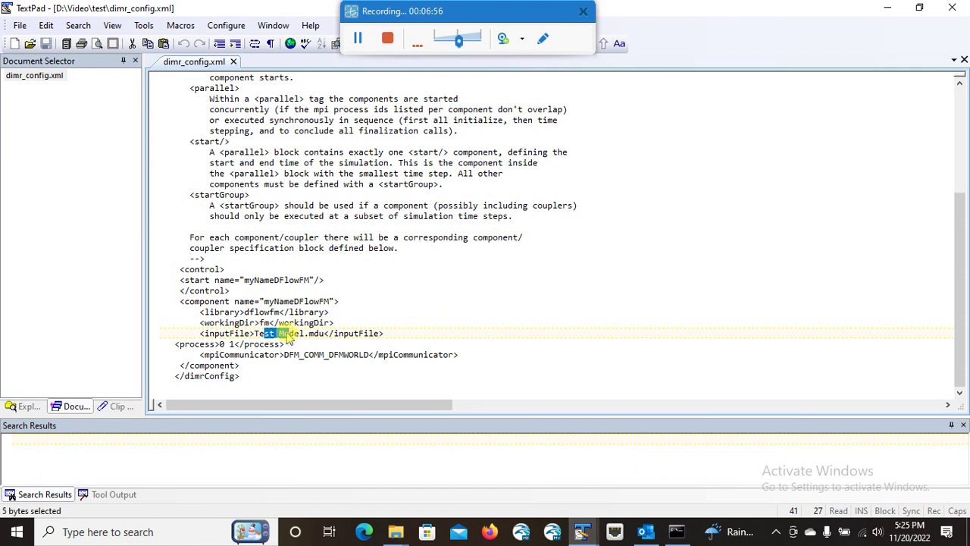
{"action": "left_click", "coordinate": [265, 333]}
Try extending the process list in the component block of dimr_config.xml to 0 1 3 4.
{"action": "left_click", "coordinate": [215, 345]}
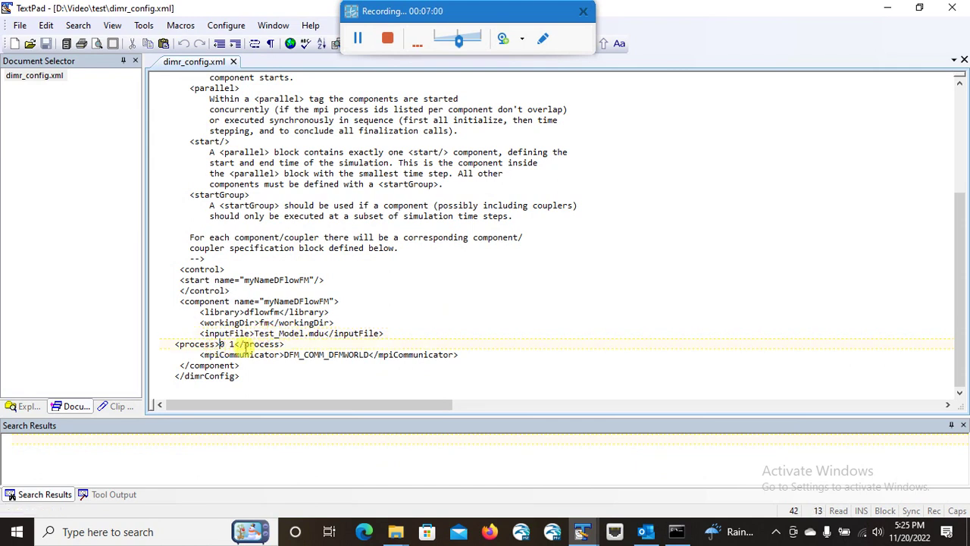
{"action": "key", "text": "Right"}
{"action": "key", "text": "Right"}
{"action": "type", "text": "2 "}
{"action": "type", "text": "4"}
{"action": "key", "text": "BackSpace"}
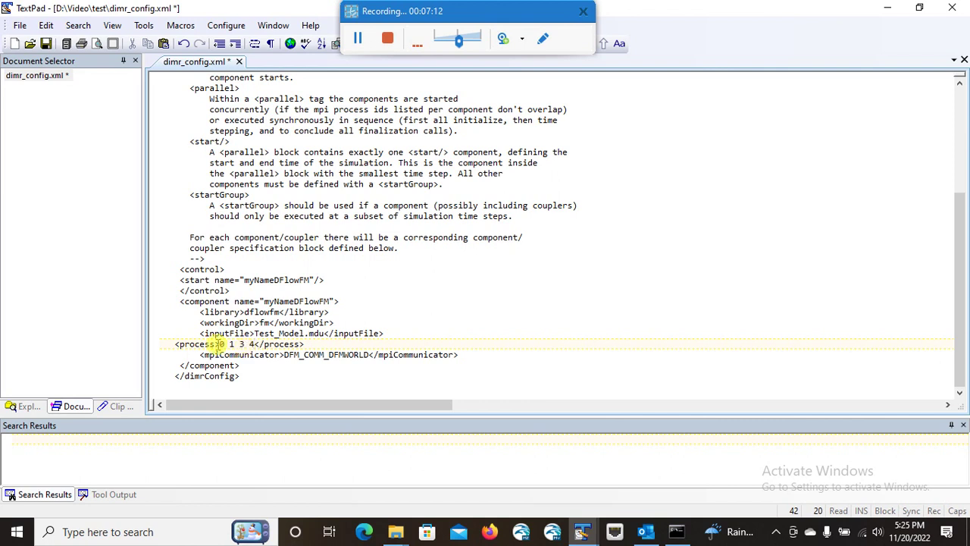
Try changing the process list in dimr_config.xml to 0 1 2.
{"action": "left_click", "coordinate": [238, 345]}
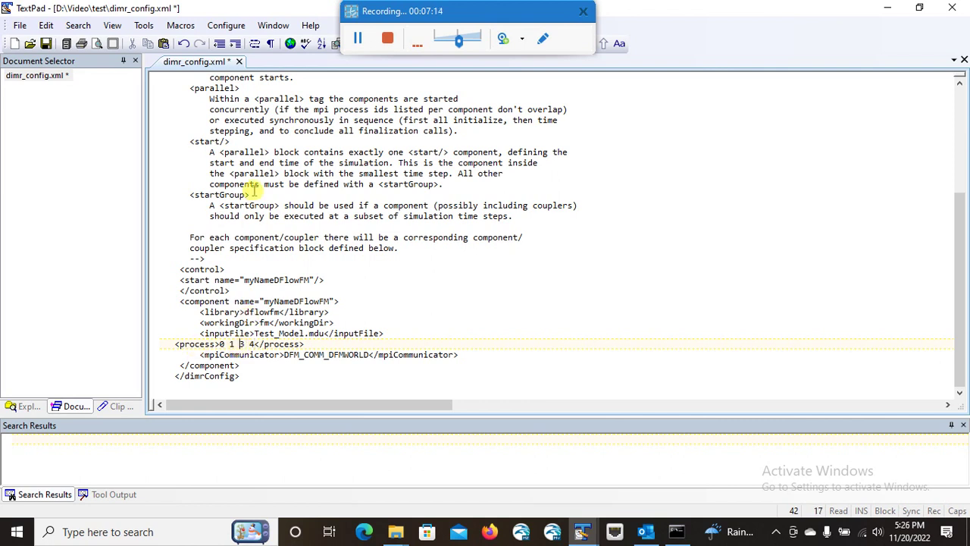
{"action": "type", "text": "2"}
{"action": "key", "text": "Right"}
{"action": "key", "text": "Right"}
{"action": "key", "text": "Right"}
{"action": "key", "text": "Right"}
{"action": "key", "text": "Right"}
{"action": "key", "text": "BackSpace"}
{"action": "key", "text": "BackSpace"}
{"action": "key", "text": "BackSpace"}
{"action": "key", "text": "BackSpace"}
{"action": "key", "text": "BackSpace"}
{"action": "key", "text": "BackSpace"}
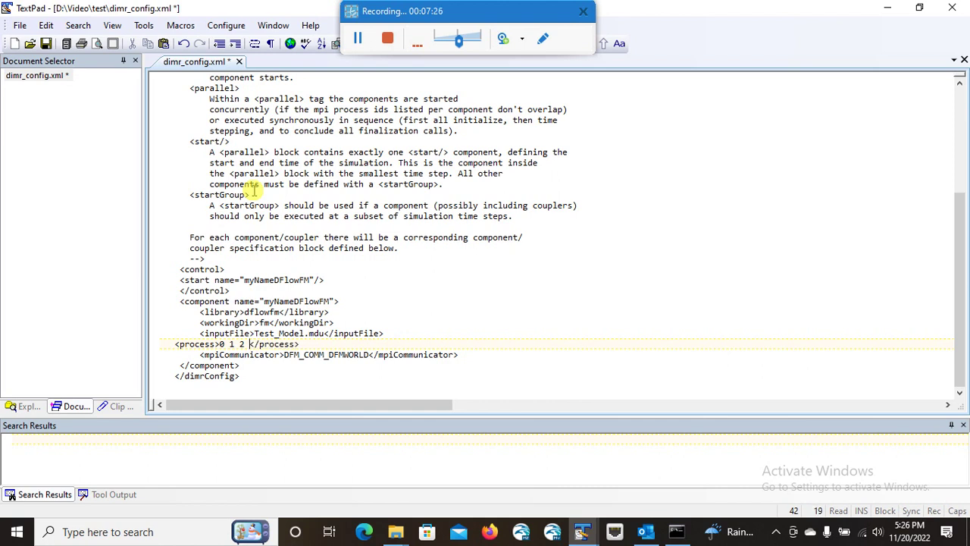
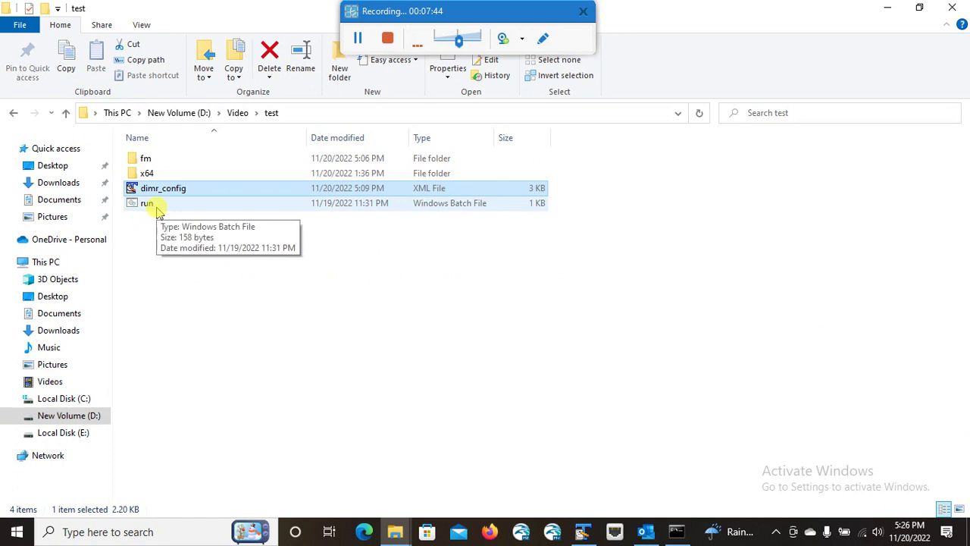
Open run.bat from the test folder in TextPad and examine the run_dimr_parallel.bat path in its call command.
{"action": "right_click", "coordinate": [156, 211]}
{"action": "left_click", "coordinate": [148, 211]}
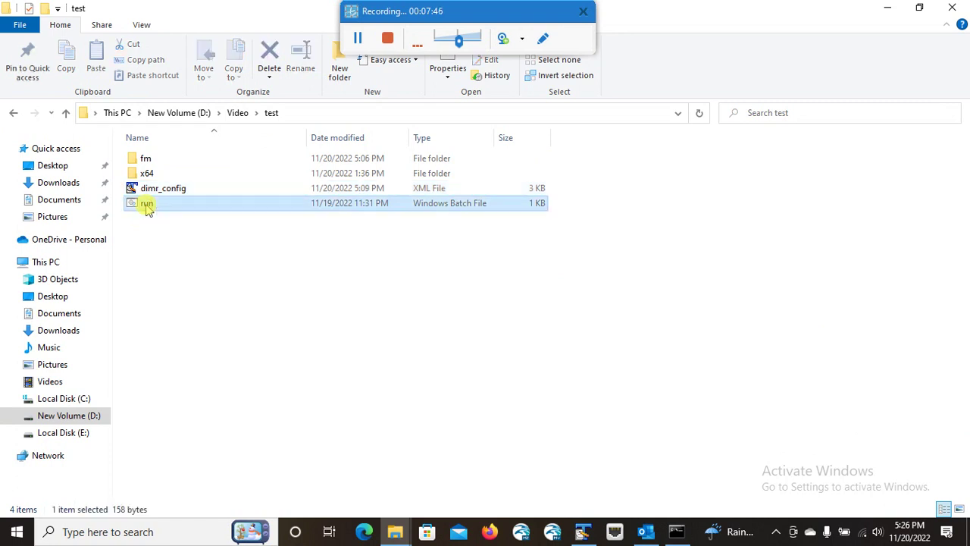
{"action": "right_click", "coordinate": [149, 210]}
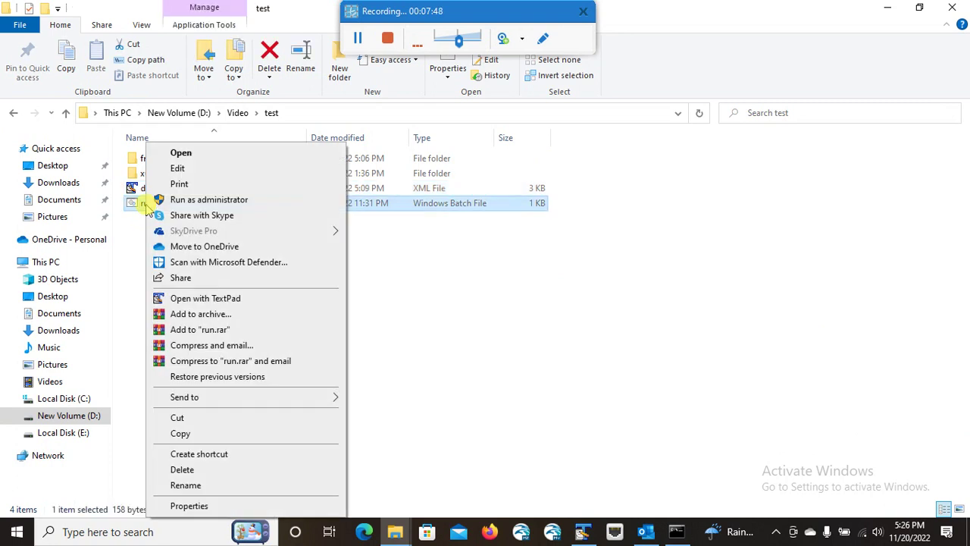
{"action": "left_click", "coordinate": [190, 299]}
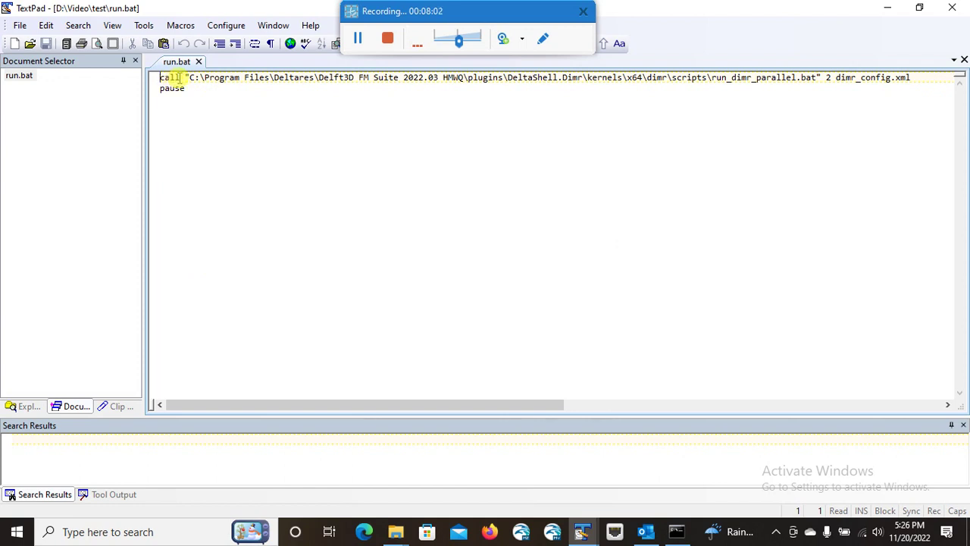
{"action": "left_click_drag", "start_coordinate": [185, 77], "coordinate": [524, 77]}
{"action": "left_click_drag", "start_coordinate": [672, 70], "coordinate": [815, 82]}
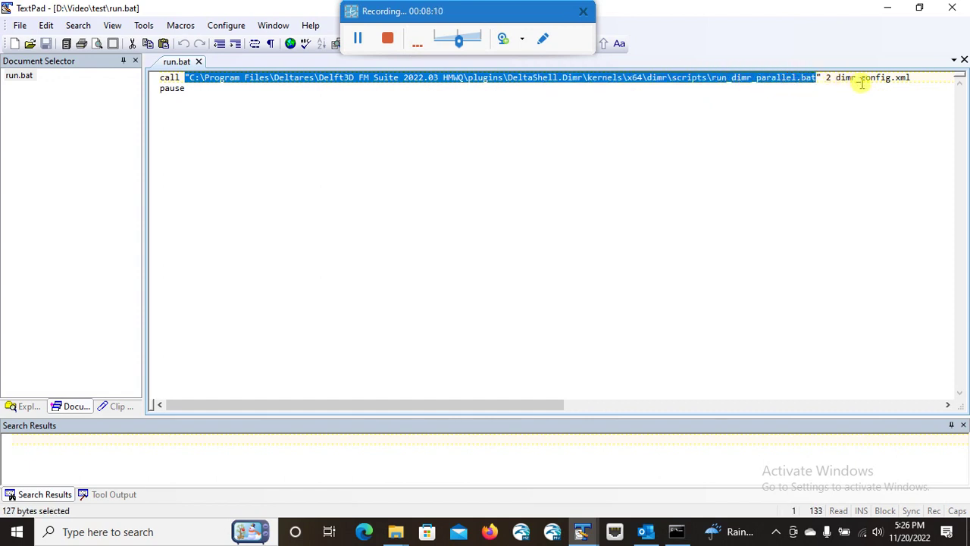
{"action": "left_click", "coordinate": [812, 93]}
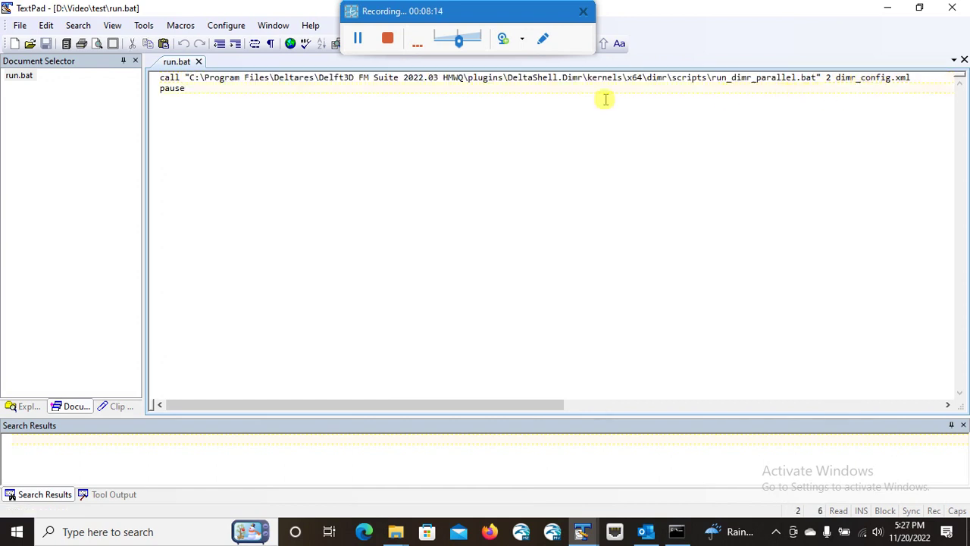
Browse in File Explorer to plugins\DeltaShell.Dimr\kernels\x64\dimr\scripts in the Delft3D FM Suite 2022.03 HMWQ installation and display the full folder path.
{"action": "mouse_move", "coordinate": [393, 534]}
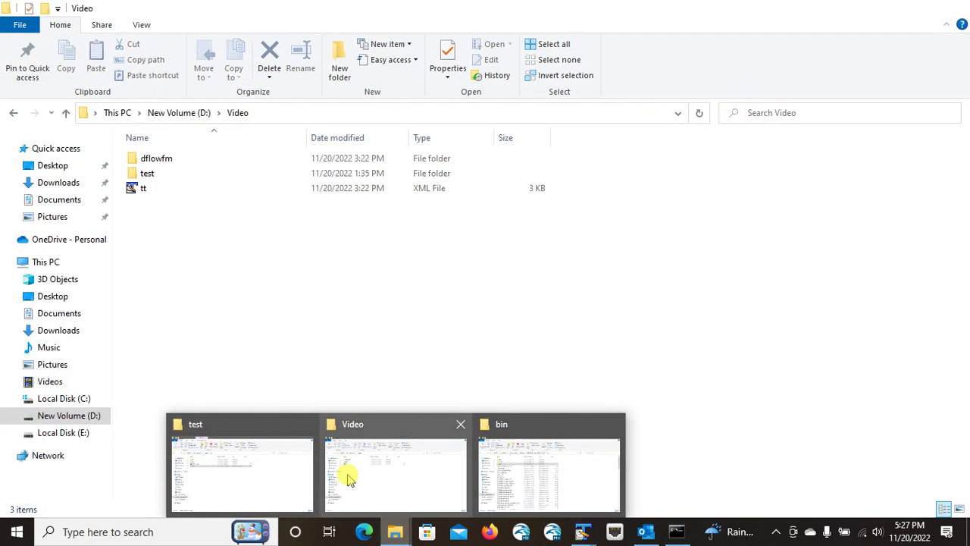
{"action": "left_click", "coordinate": [551, 473]}
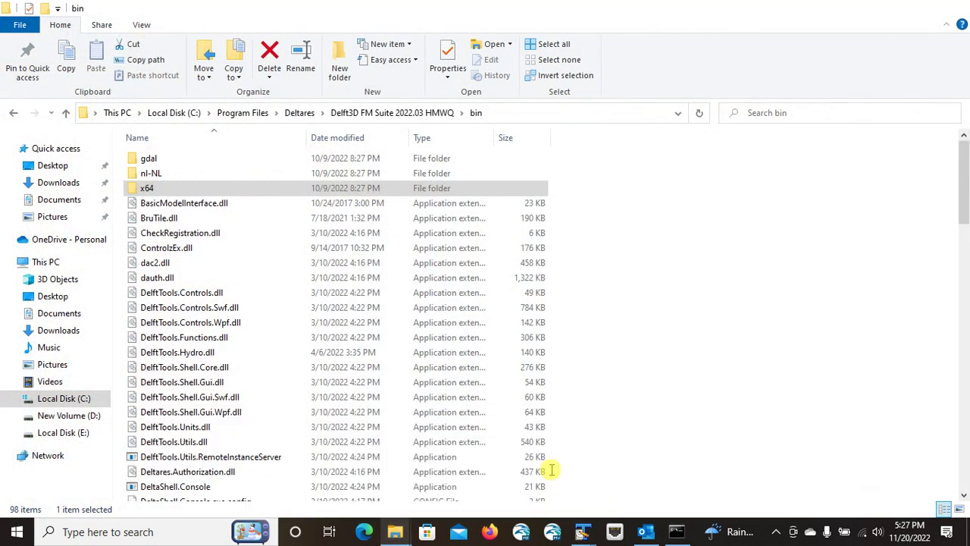
{"action": "double_click", "coordinate": [201, 187]}
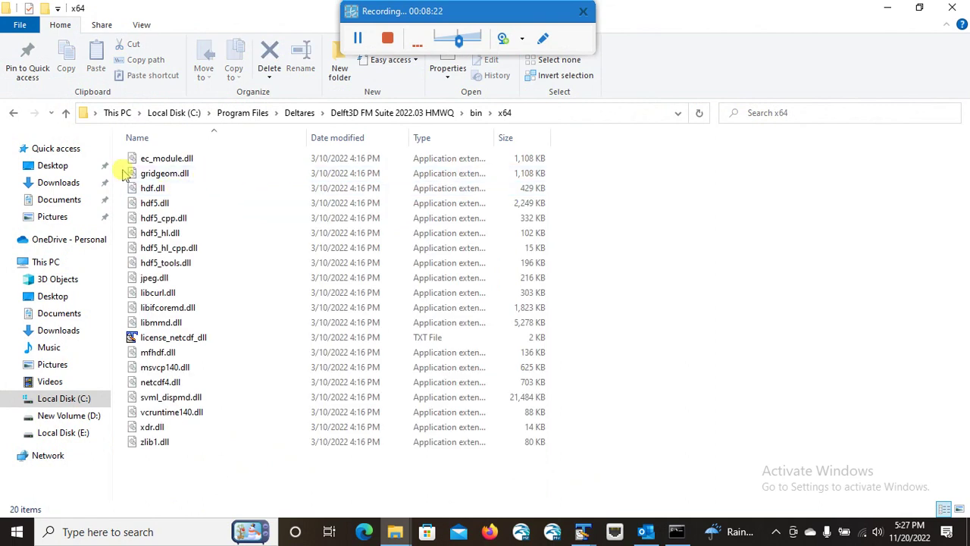
{"action": "left_click", "coordinate": [385, 112]}
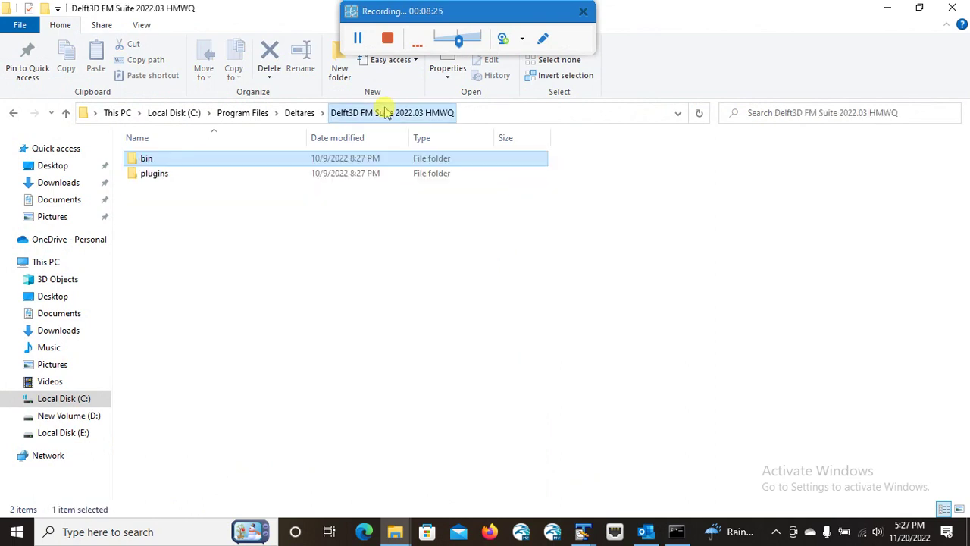
{"action": "double_click", "coordinate": [177, 173]}
{"action": "double_click", "coordinate": [171, 162]}
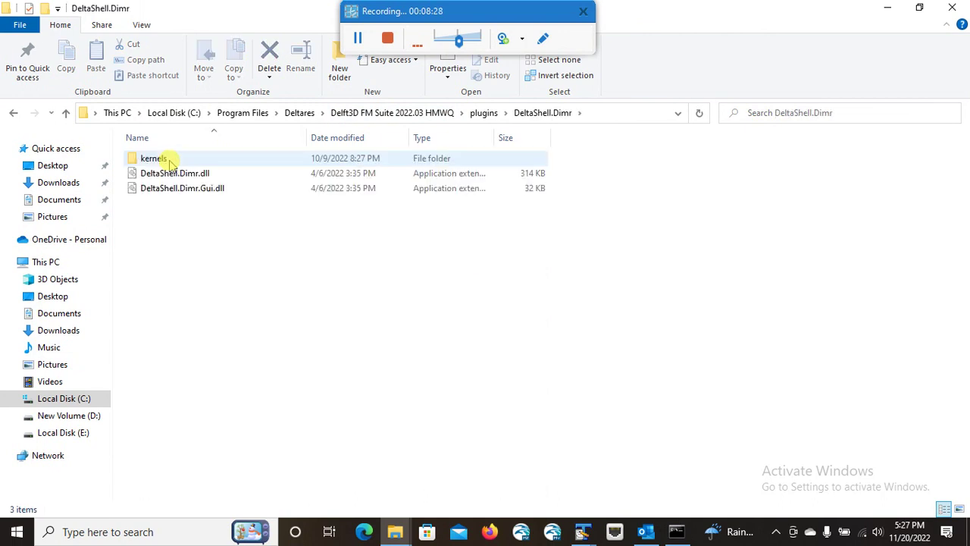
{"action": "double_click", "coordinate": [170, 161]}
{"action": "double_click", "coordinate": [172, 163]}
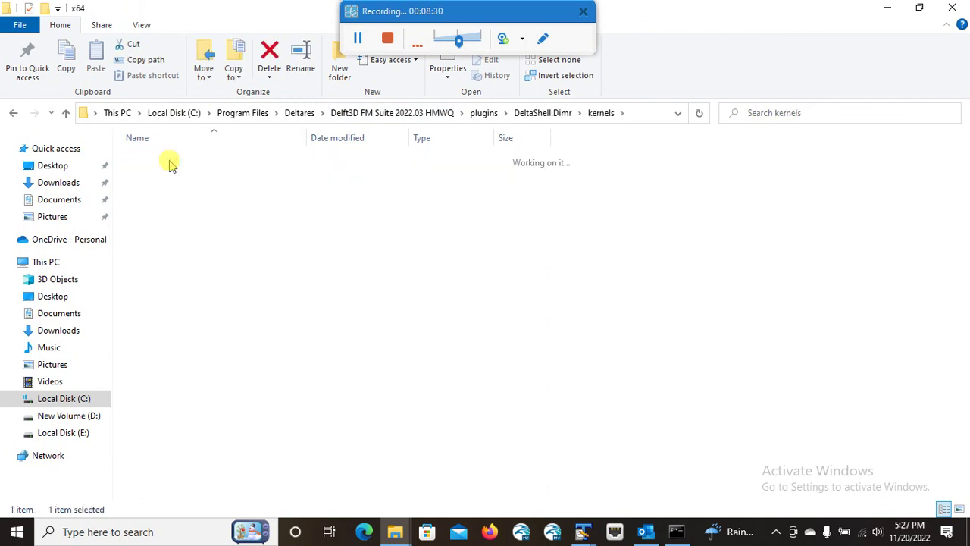
{"action": "left_click", "coordinate": [169, 158]}
{"action": "double_click", "coordinate": [166, 176]}
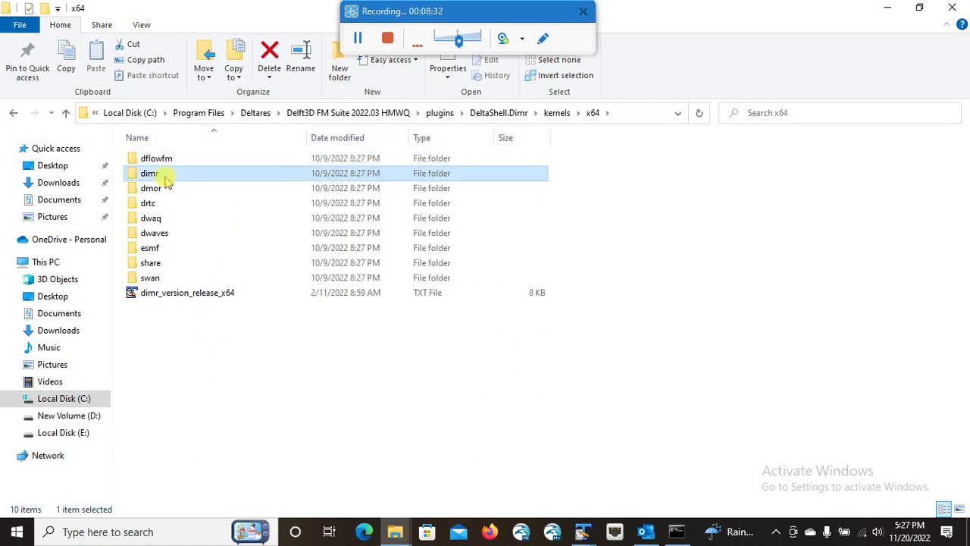
{"action": "double_click", "coordinate": [167, 194]}
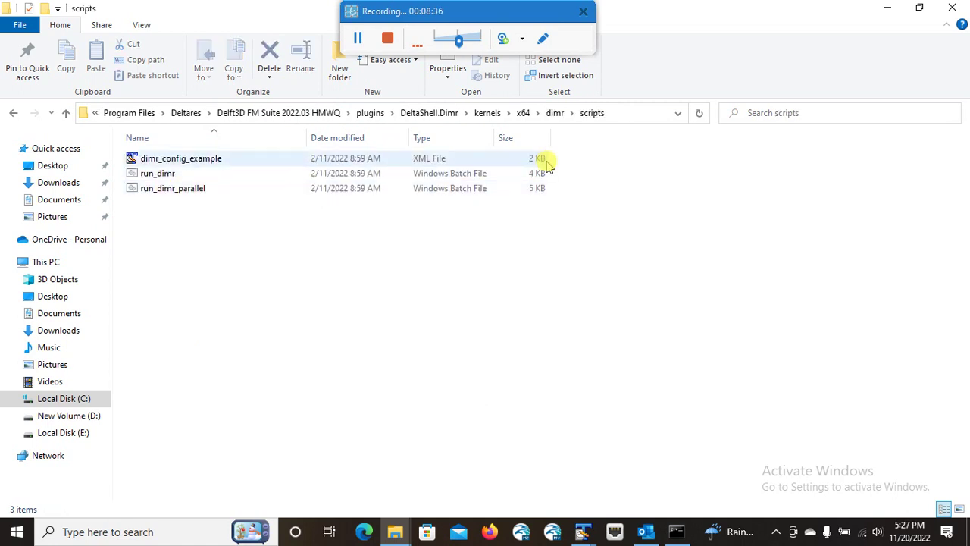
{"action": "left_click", "coordinate": [614, 114]}
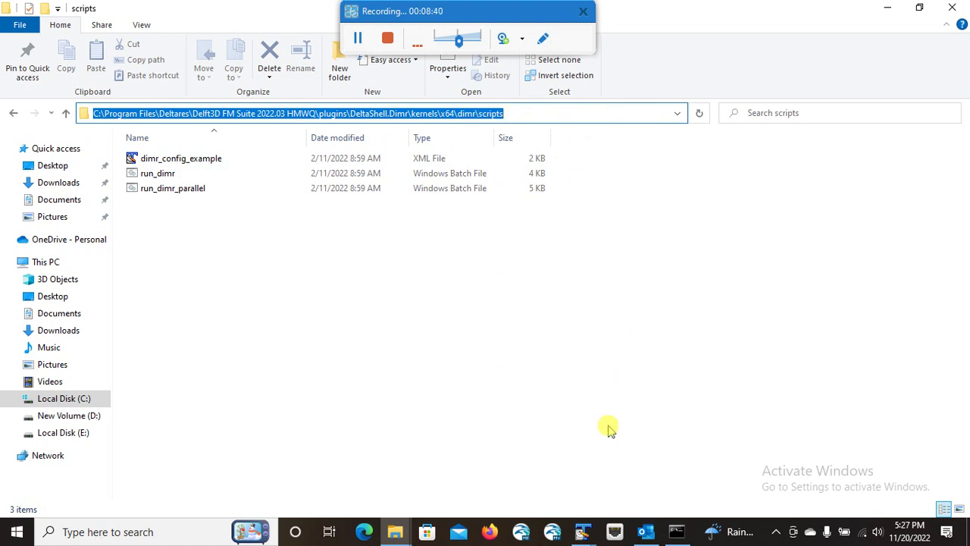
Return to run.bat in TextPad and examine the process count and dimr_config.xml arguments of the call command.
{"action": "left_click", "coordinate": [583, 531]}
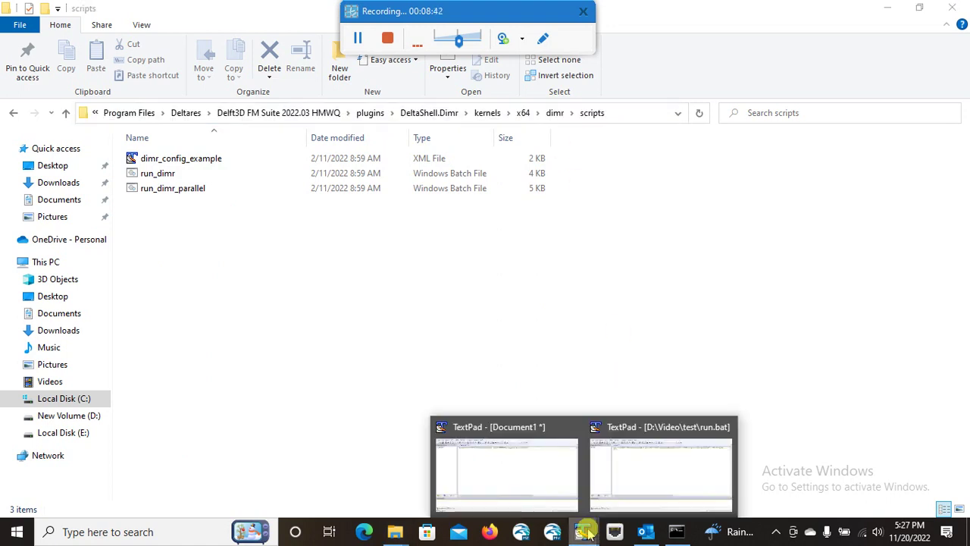
{"action": "left_click", "coordinate": [617, 482]}
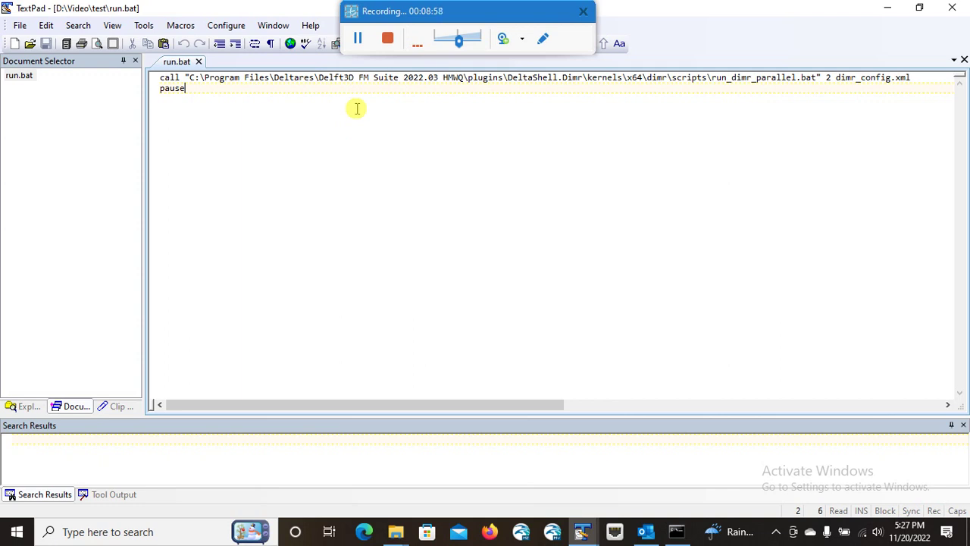
{"action": "left_click", "coordinate": [827, 79]}
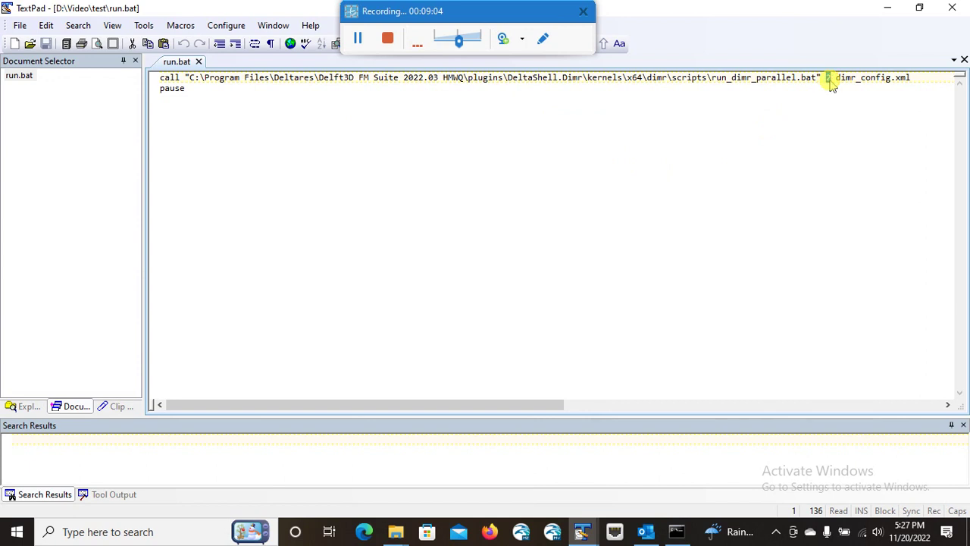
{"action": "left_click", "coordinate": [833, 109]}
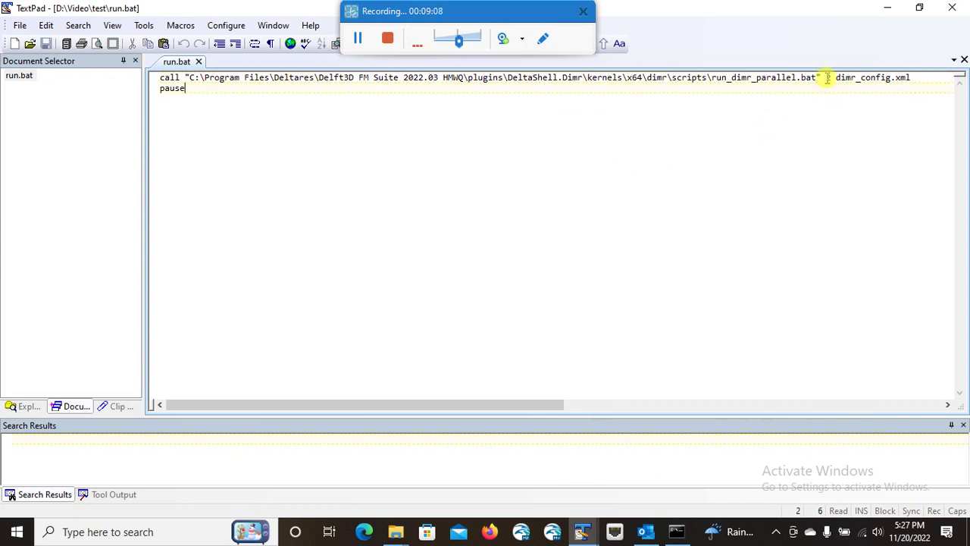
{"action": "left_click", "coordinate": [828, 77]}
{"action": "double_click", "coordinate": [829, 78]}
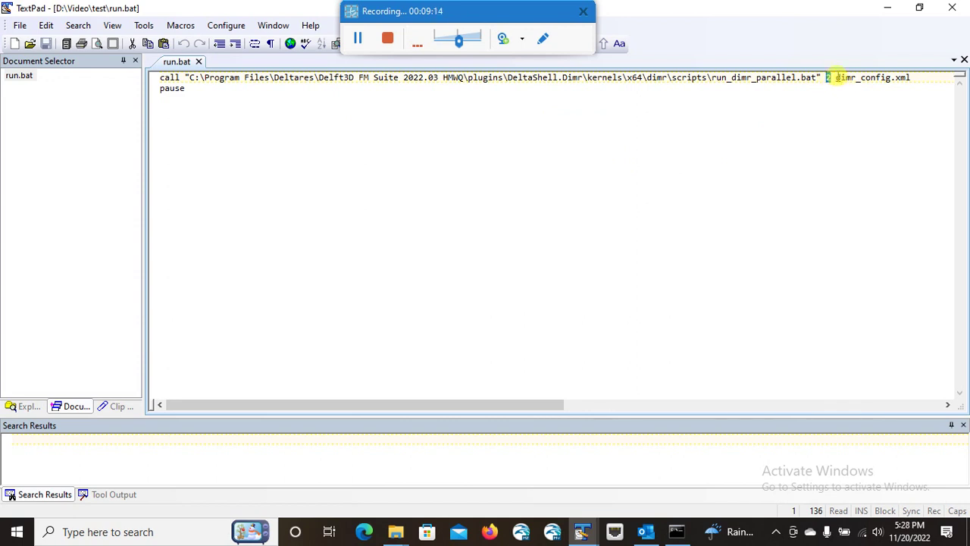
{"action": "left_click_drag", "start_coordinate": [836, 78], "coordinate": [914, 77]}
{"action": "left_click", "coordinate": [786, 111]}
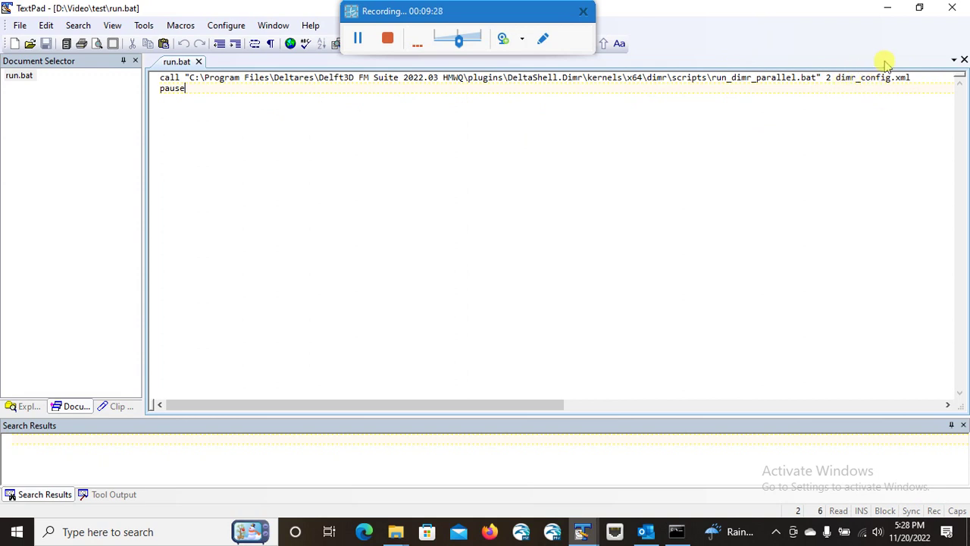
Minimize the TextPad and scripts folder windows, and reopen run.bat from the test folder in TextPad.
{"action": "left_click", "coordinate": [887, 8]}
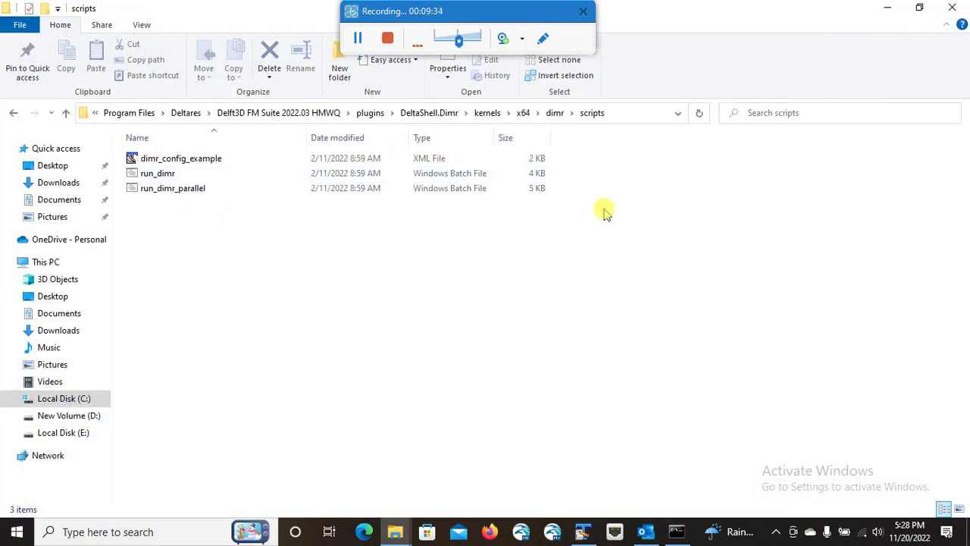
{"action": "left_click", "coordinate": [885, 10]}
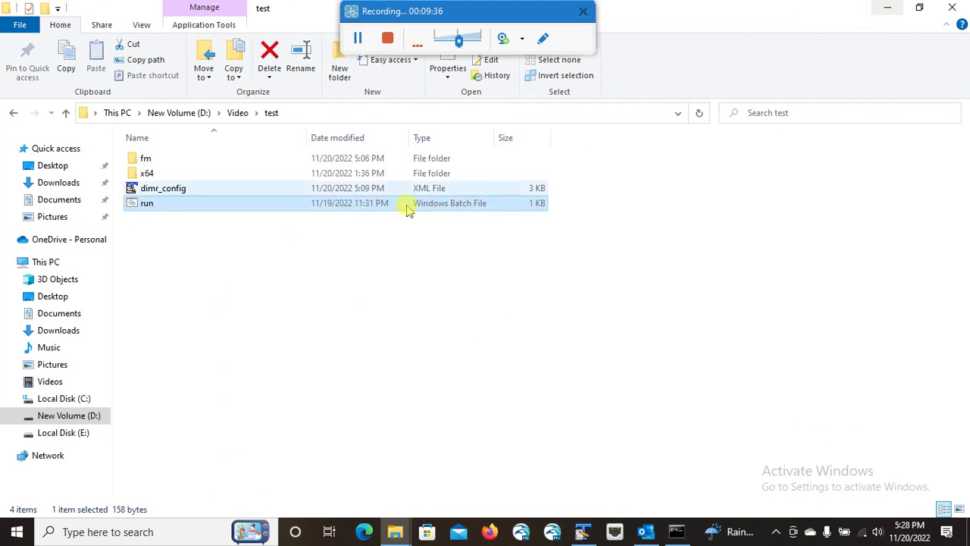
{"action": "right_click", "coordinate": [177, 209]}
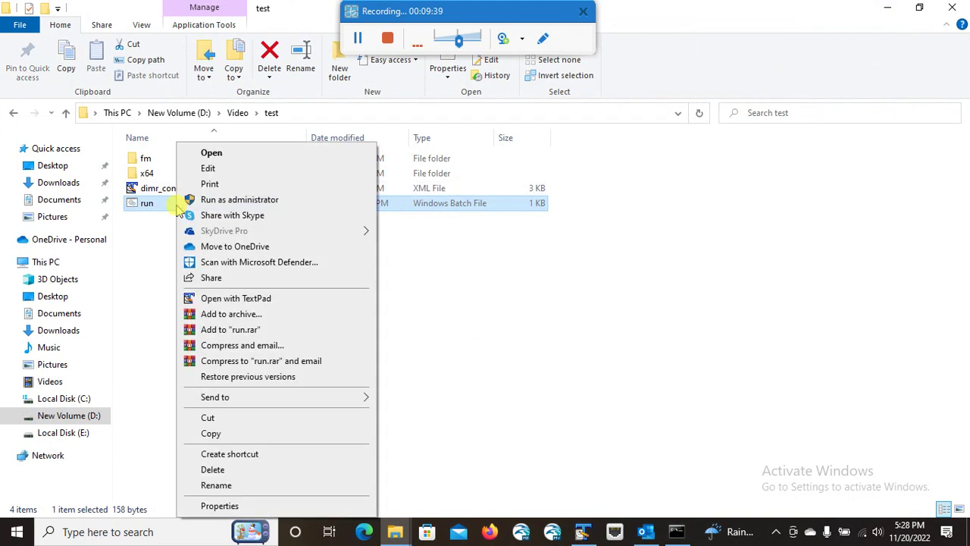
{"action": "left_click", "coordinate": [250, 299]}
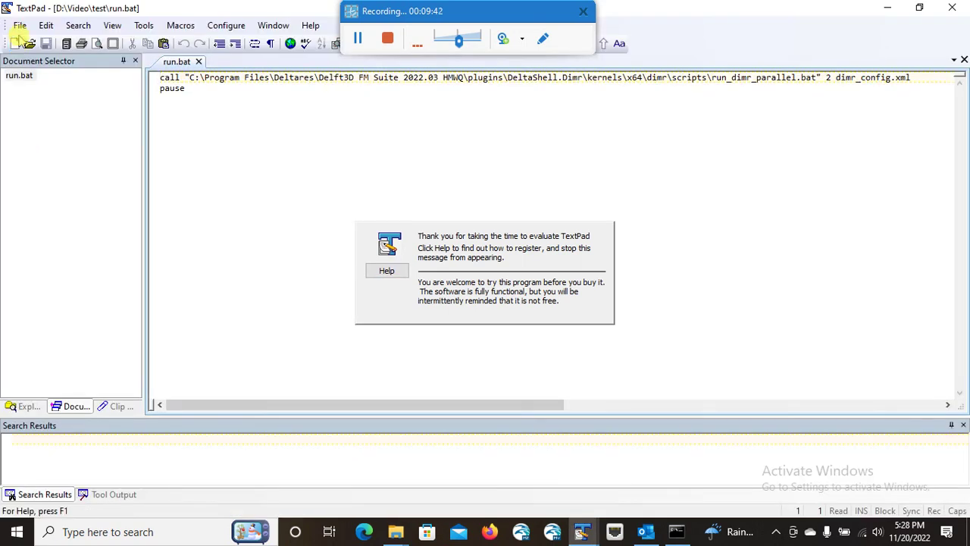
Examine the Save As file name and All Files type options for run.bat, cancel the save, and close TextPad.
{"action": "left_click", "coordinate": [21, 27]}
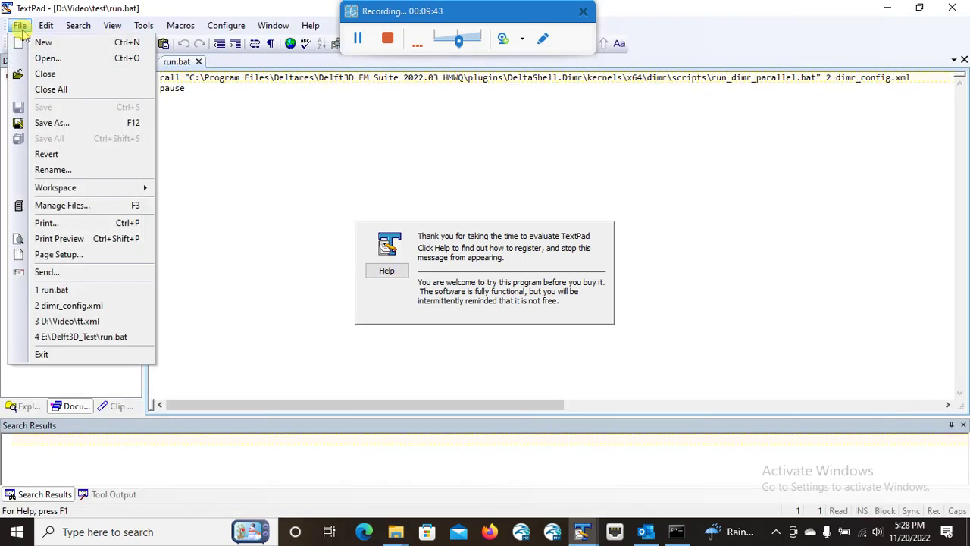
{"action": "left_click", "coordinate": [59, 124]}
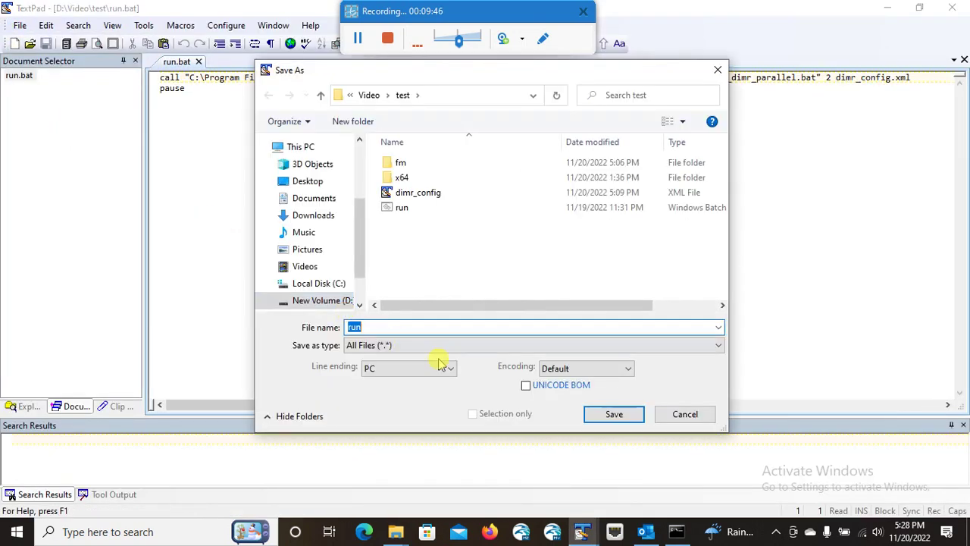
{"action": "left_click", "coordinate": [461, 346]}
{"action": "left_click", "coordinate": [464, 347]}
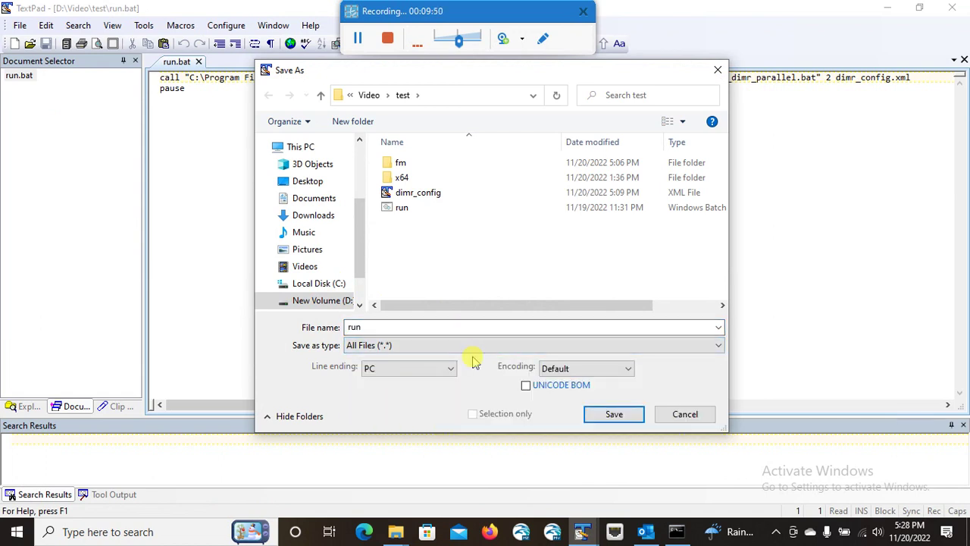
{"action": "left_click", "coordinate": [681, 413]}
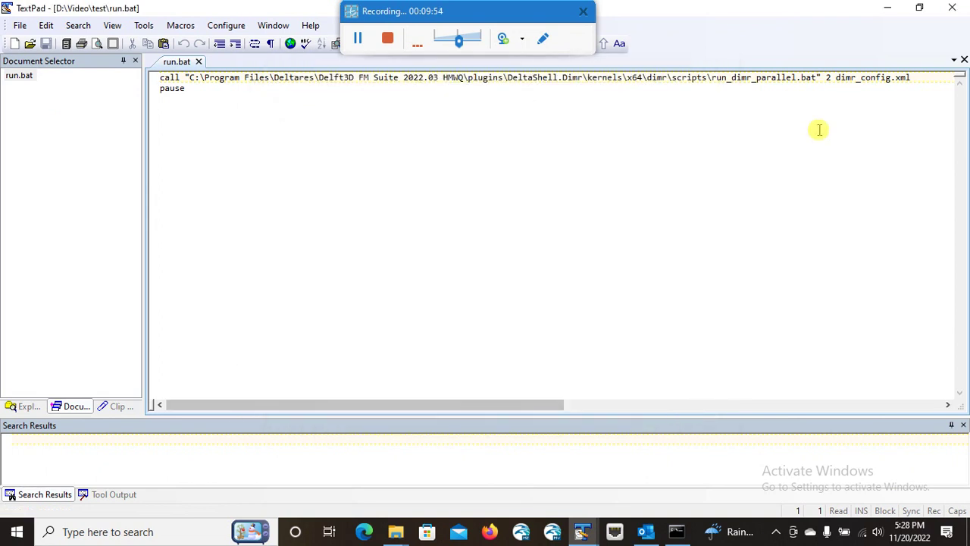
{"action": "left_click", "coordinate": [952, 8]}
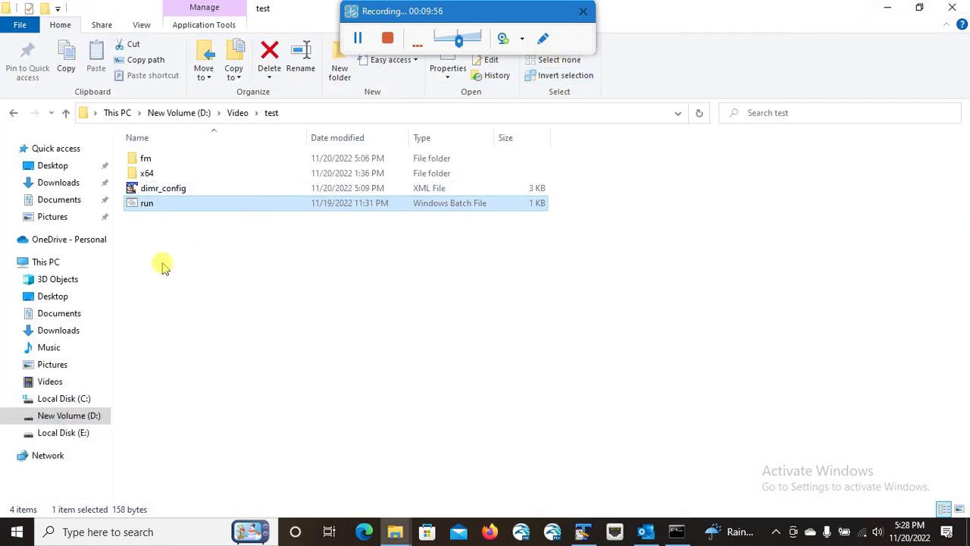
Execute run.bat from the test folder to start the parallel simulation, let it compute briefly, and close its console window.
{"action": "left_click", "coordinate": [157, 206]}
{"action": "double_click", "coordinate": [157, 206]}
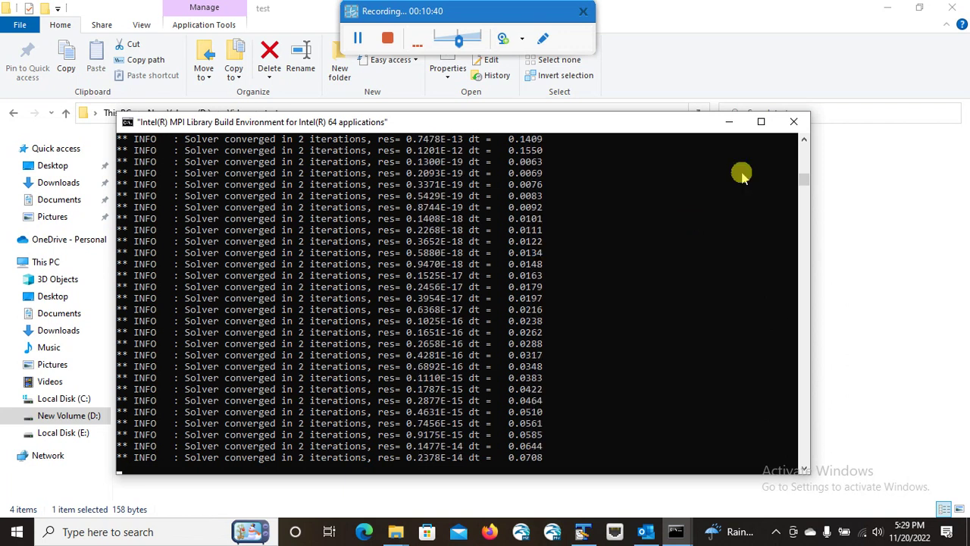
{"action": "left_click", "coordinate": [801, 123]}
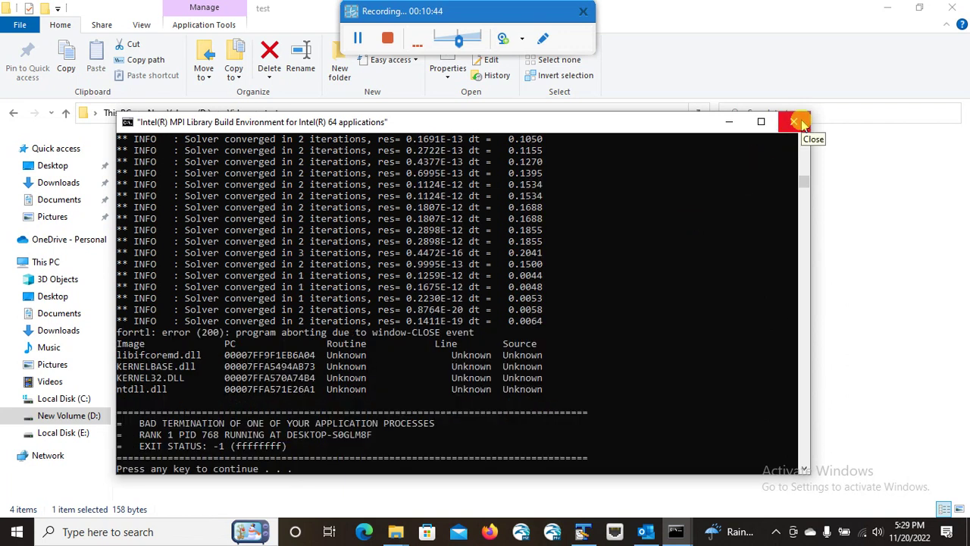
{"action": "left_click", "coordinate": [802, 124]}
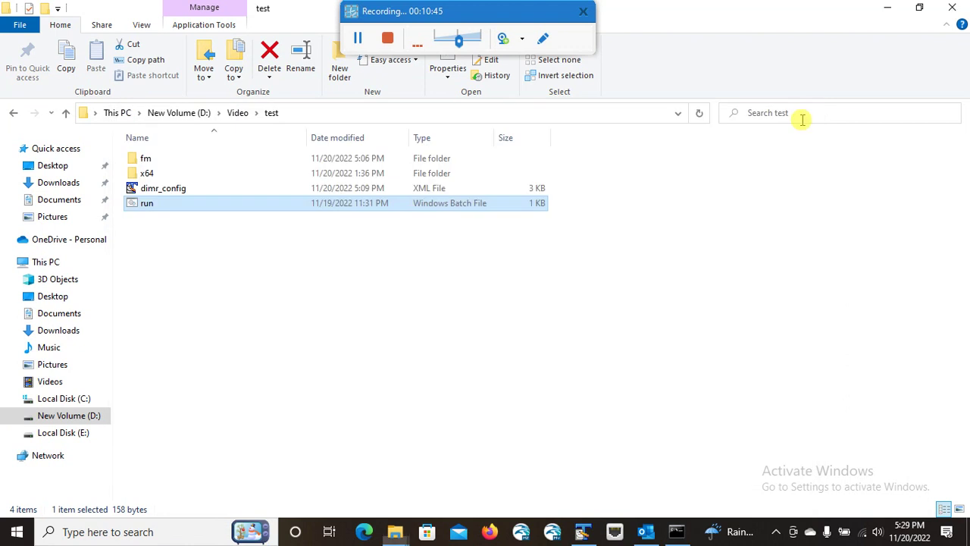
Examine the per-domain Test_Model result files in the output folder inside fm, and go back up to fm.
{"action": "double_click", "coordinate": [165, 162]}
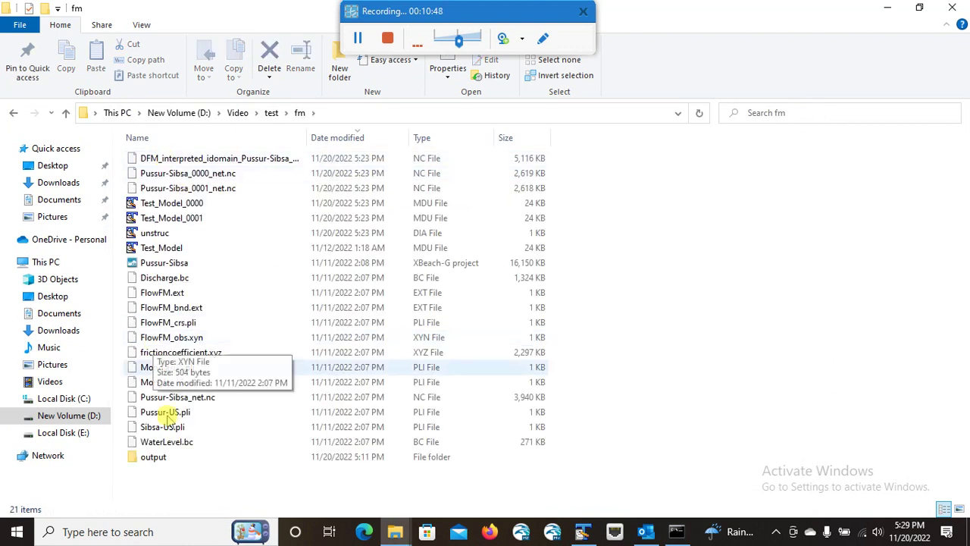
{"action": "double_click", "coordinate": [156, 457]}
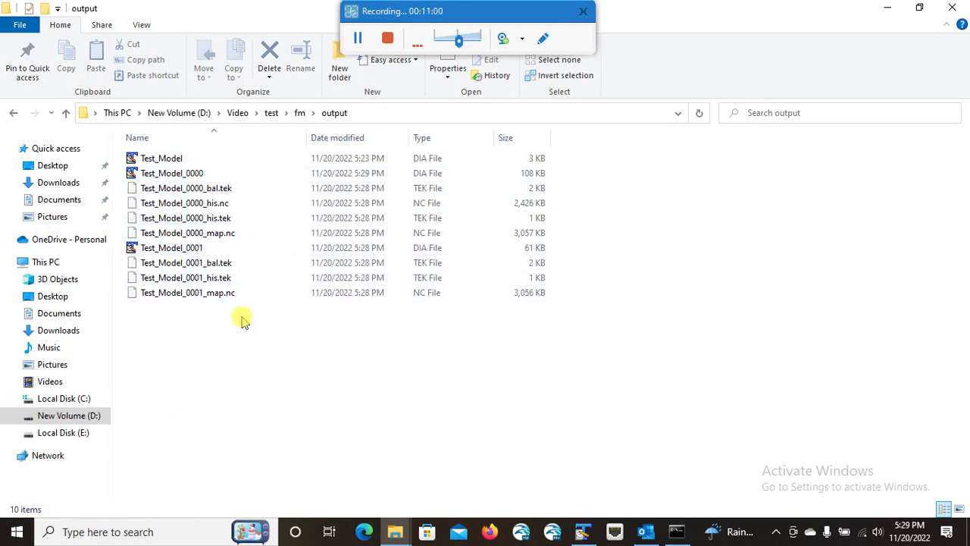
{"action": "left_click", "coordinate": [65, 114]}
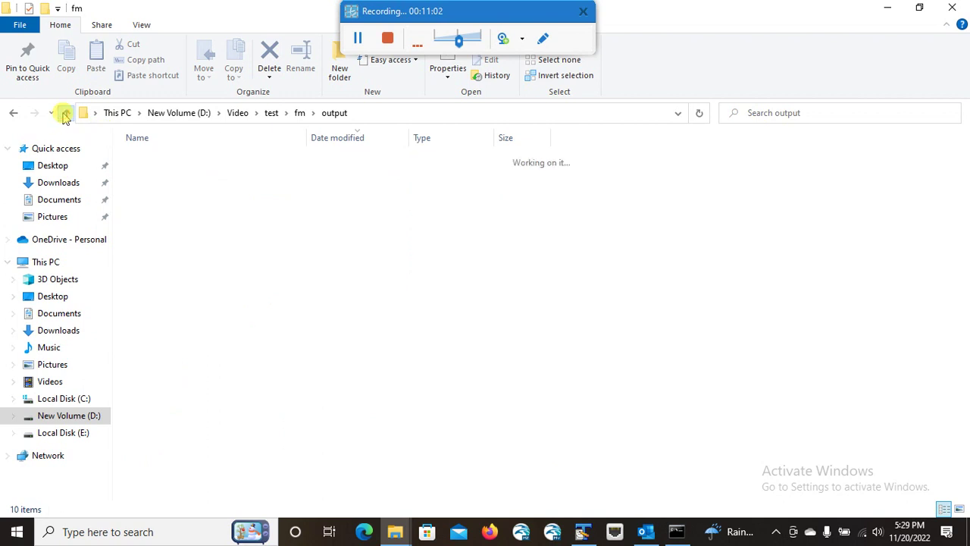